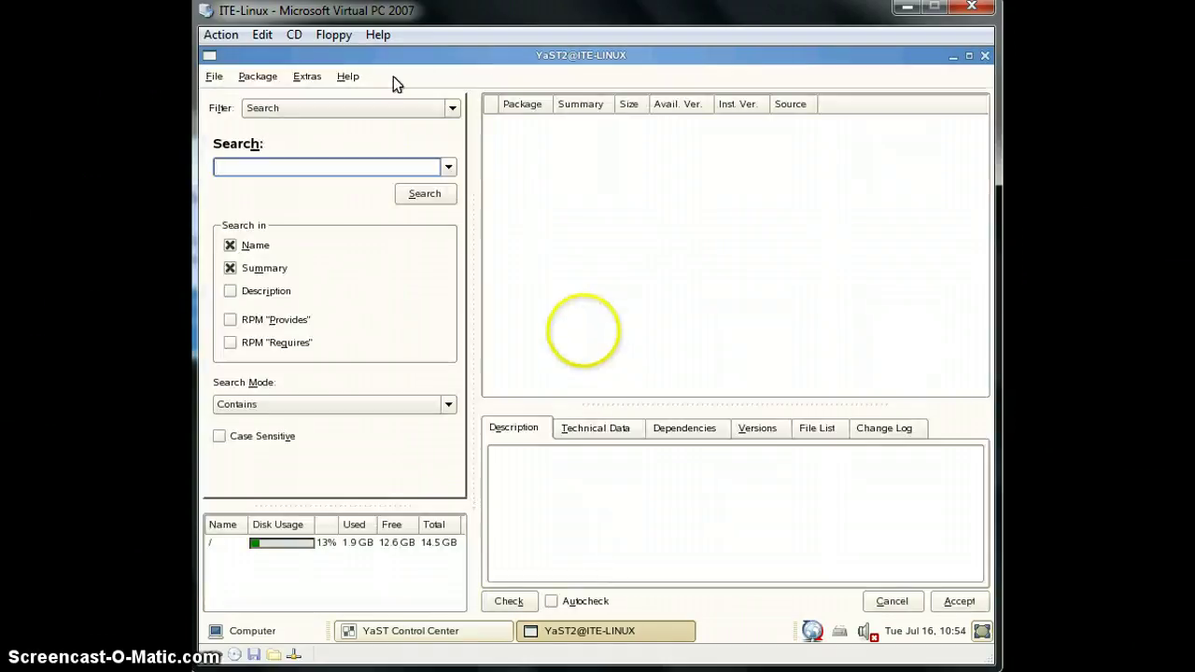
left_click(426, 105)
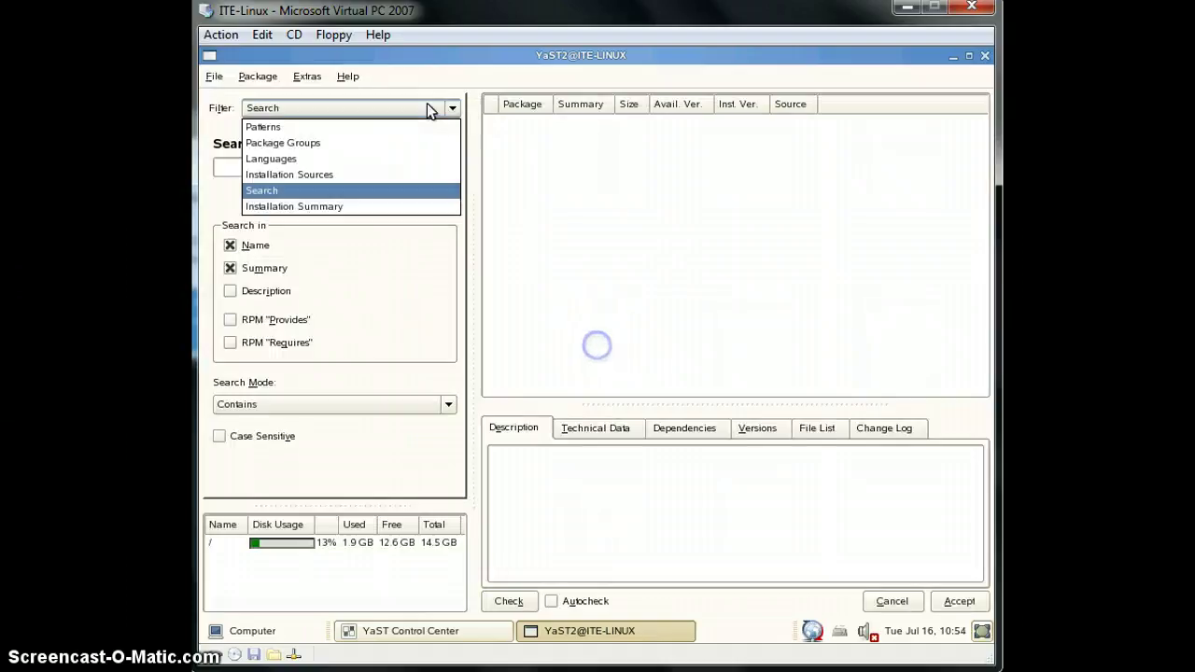
left_click(214, 174)
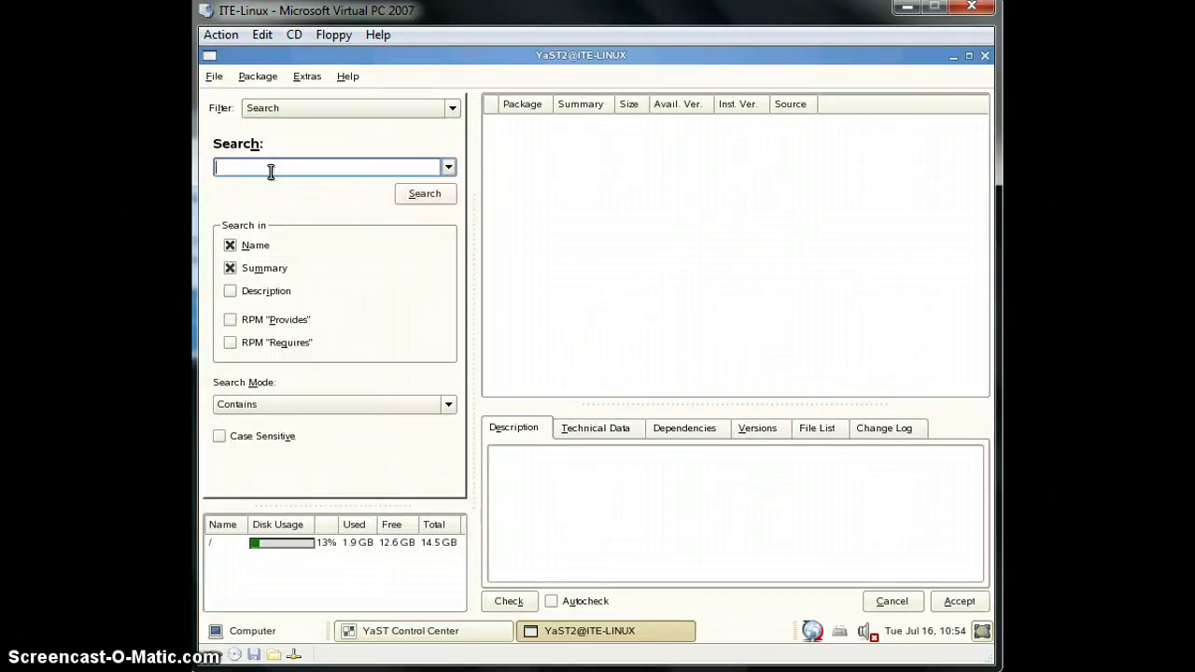
type("browers")
left_click(393, 233)
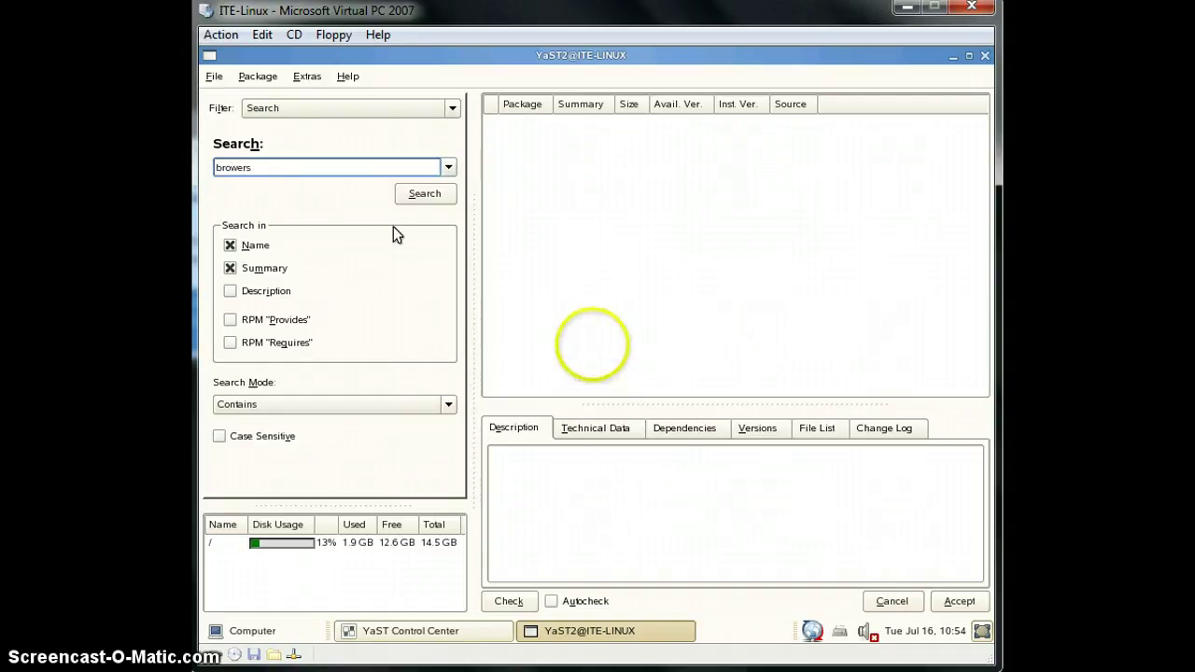
left_click(449, 213)
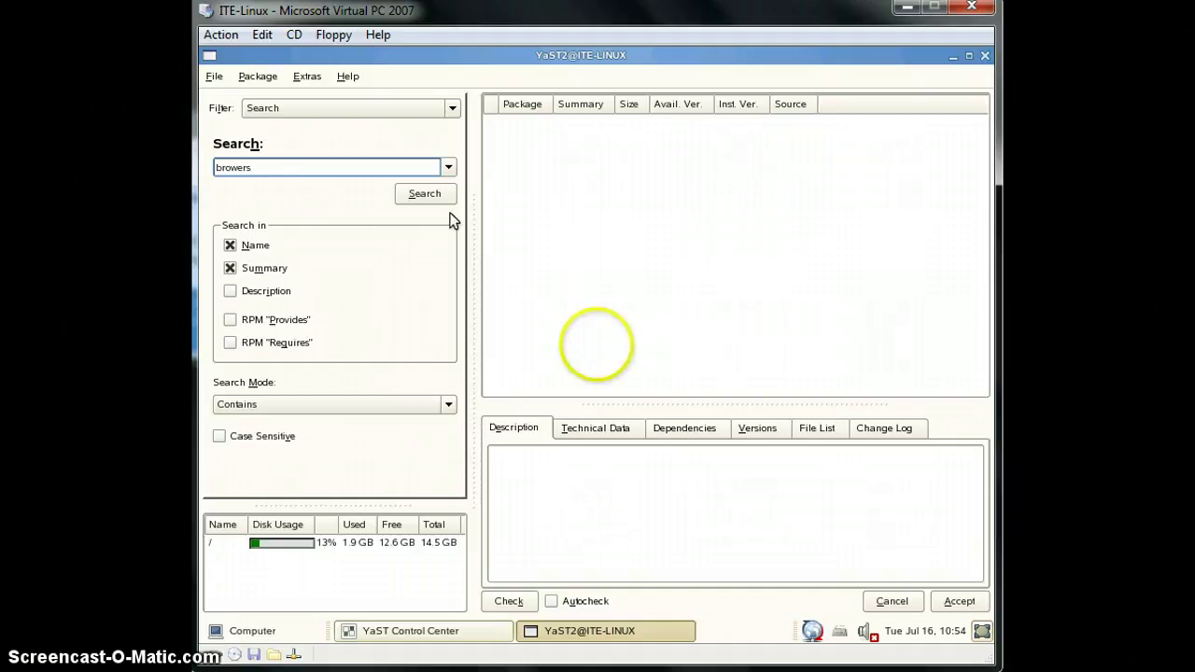
left_click(442, 195)
Correct the package search term to "browser", run the search and show the description of the MozillaFirefox package
left_click(238, 168)
key("Delete")
key("Delete")
key("Delete")
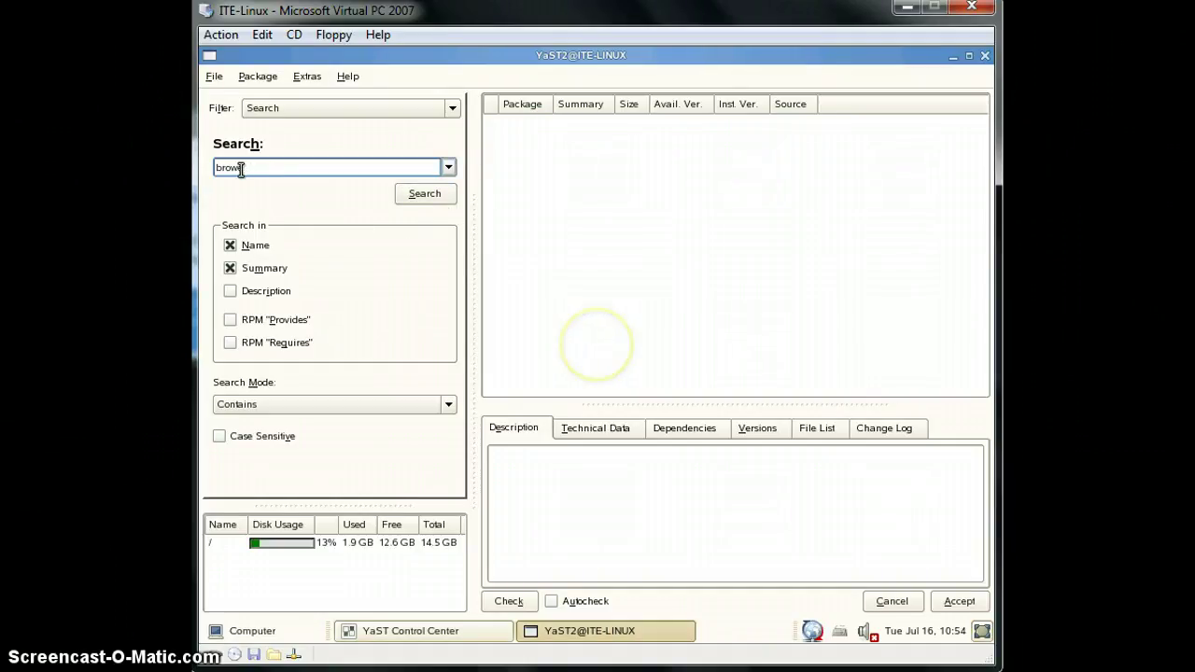
type("eser")
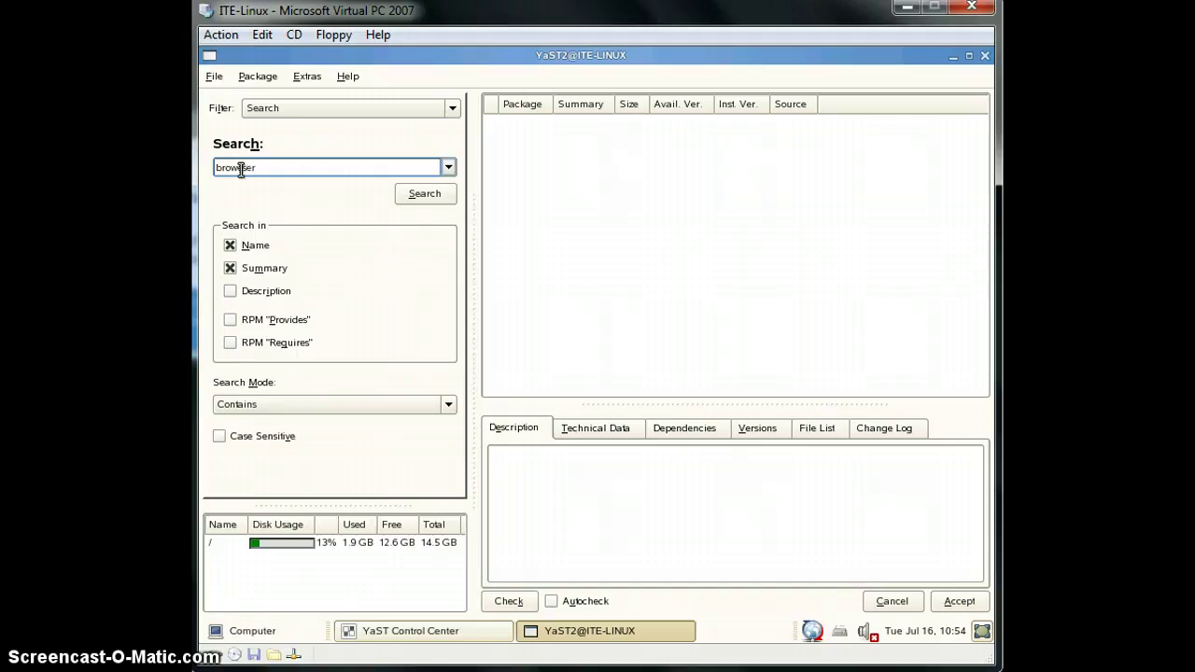
key("BackSpace")
key("BackSpace")
key("BackSpace")
key("BackSpace")
type("ser")
left_click(420, 196)
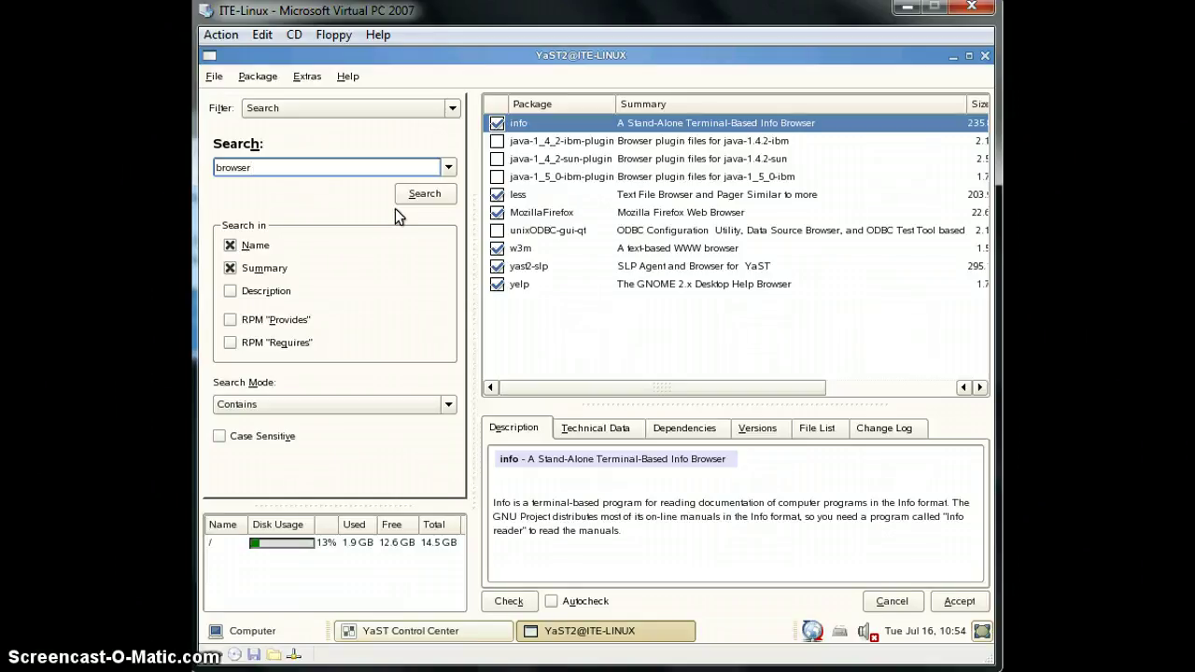
left_click(588, 218)
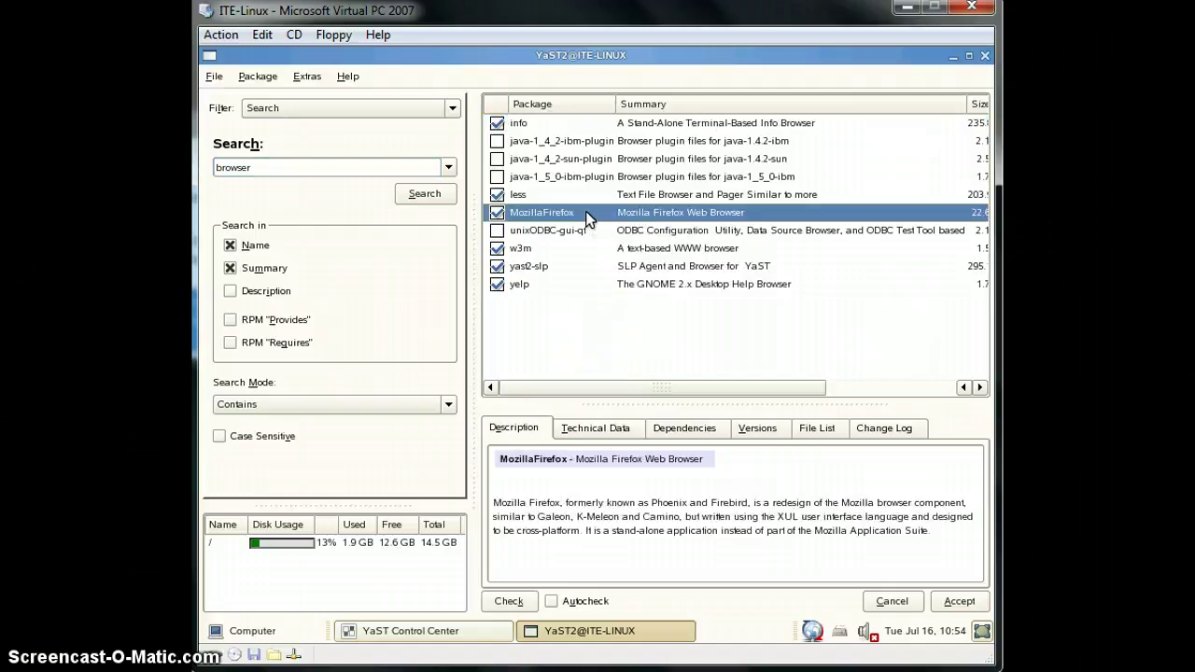
mouse_move(592, 385)
left_mouse_down()
mouse_move(722, 386)
mouse_move(597, 383)
left_mouse_up()
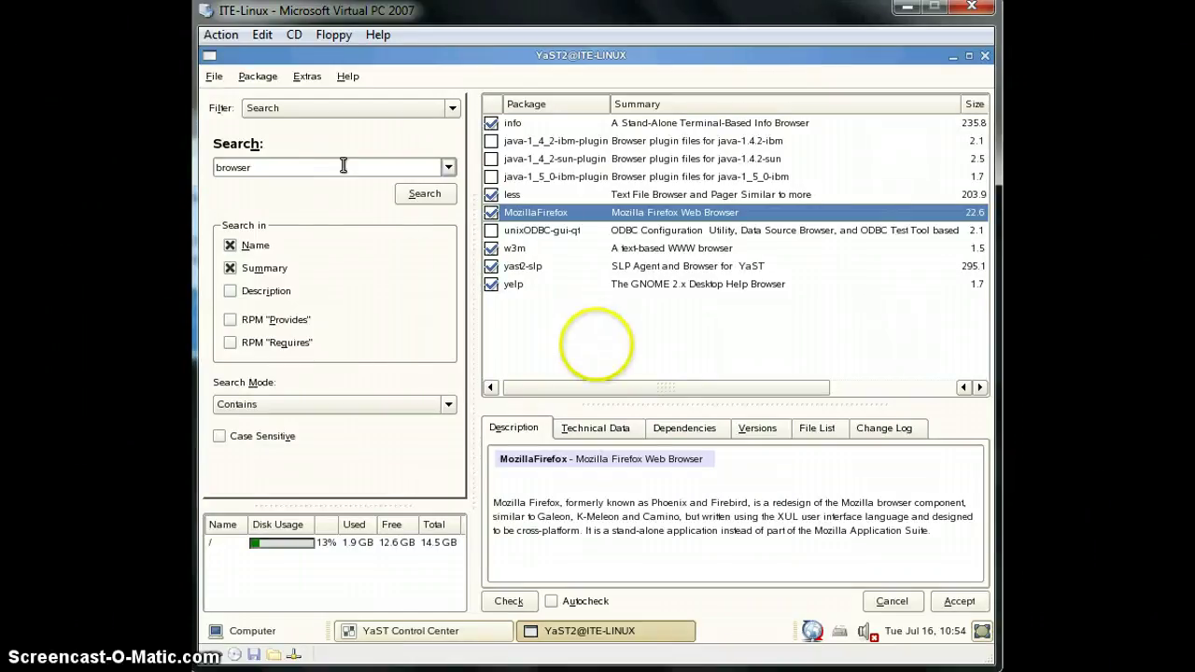
Look up the samba package's description by searching for "samba", and close the package manager and the YaST Control Center
left_click(286, 168)
key("BackSpace")
key("BackSpace")
key("BackSpace")
key("BackSpace")
key("BackSpace")
key("BackSpace")
key("BackSpace")
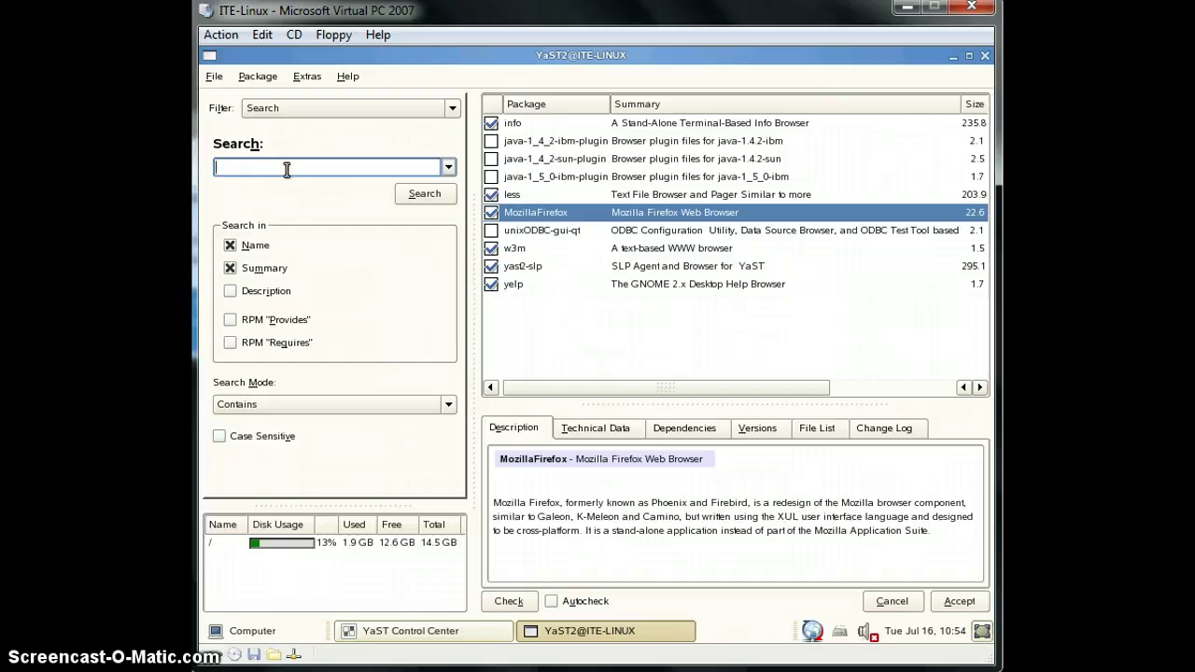
type("samba")
left_click(425, 194)
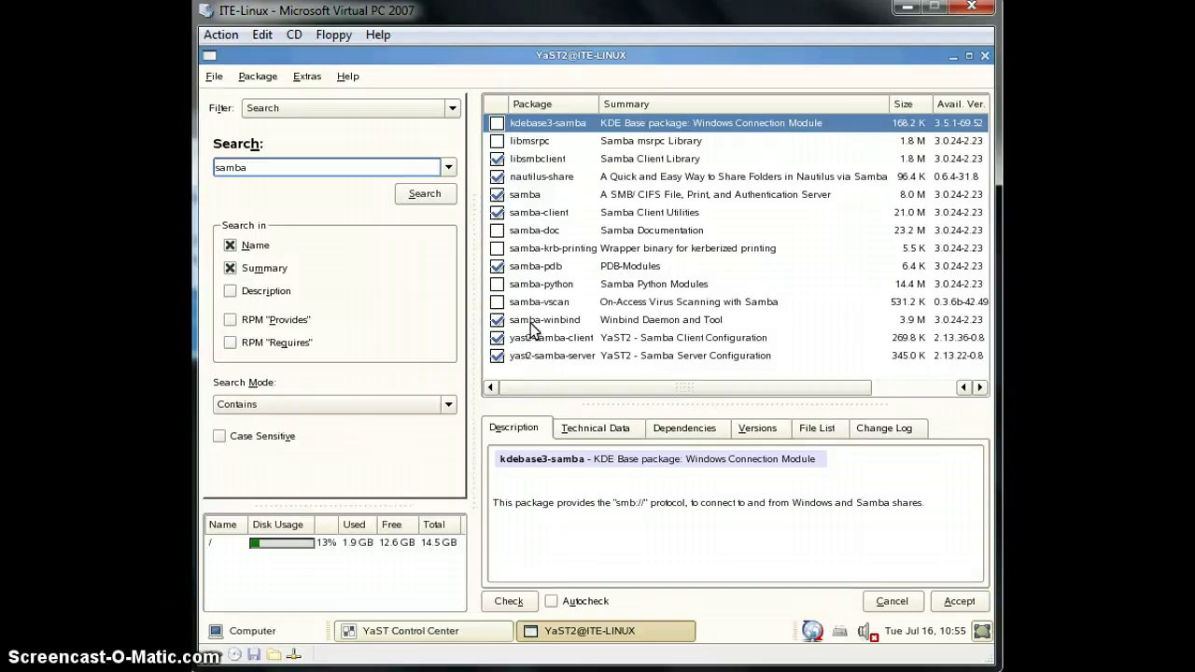
left_click(544, 197)
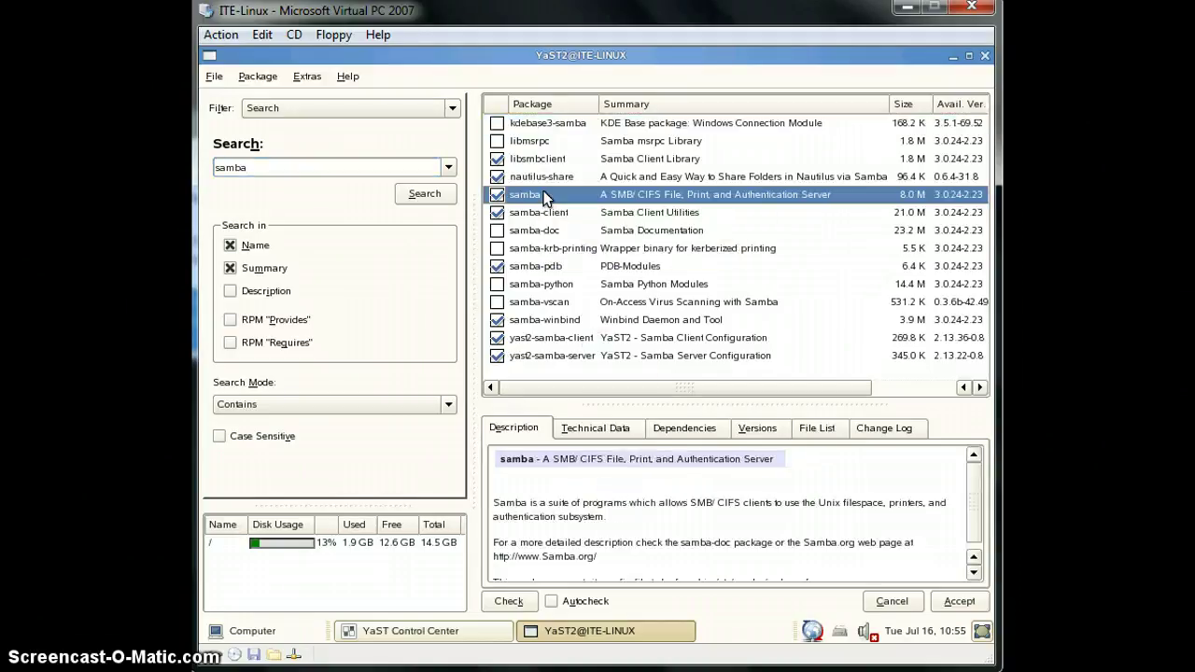
left_click_drag(687, 386, 657, 391)
left_click(982, 56)
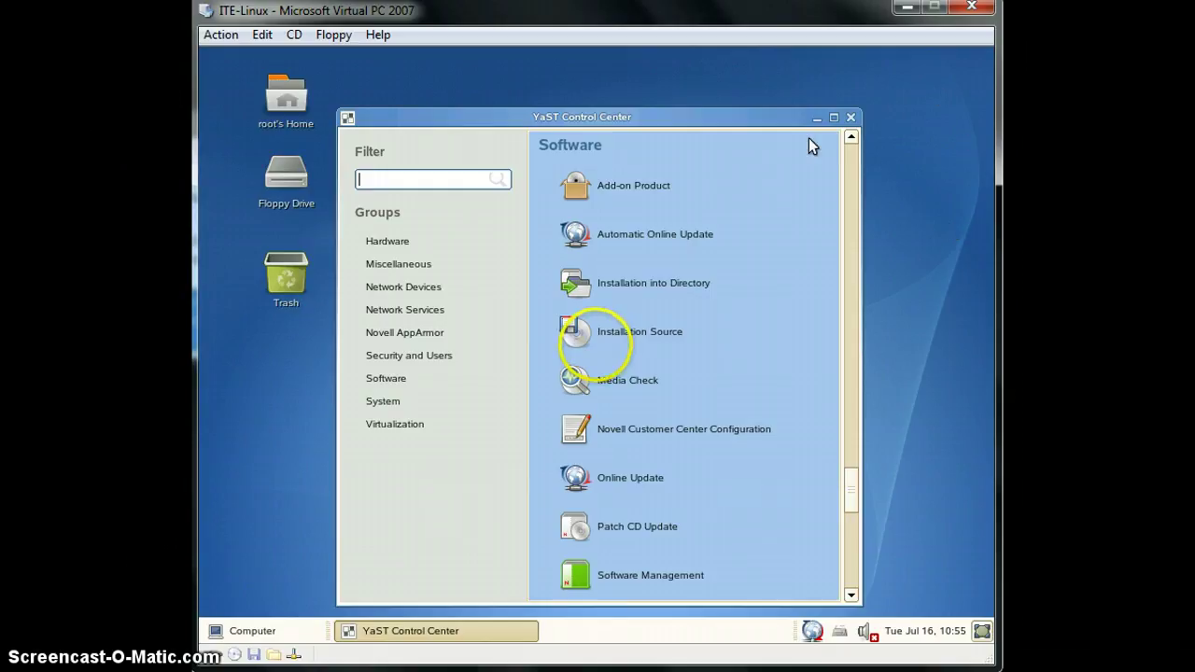
left_click(851, 118)
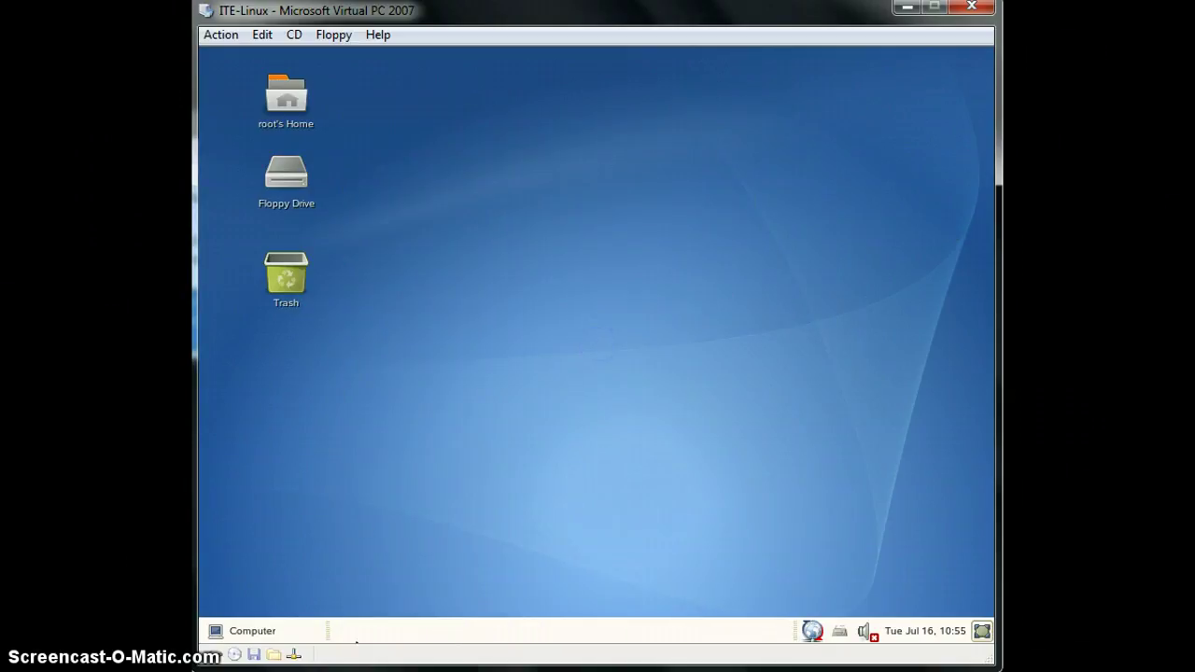
Open YaST and start the Samba Server configuration from the Network Services group
left_click(262, 632)
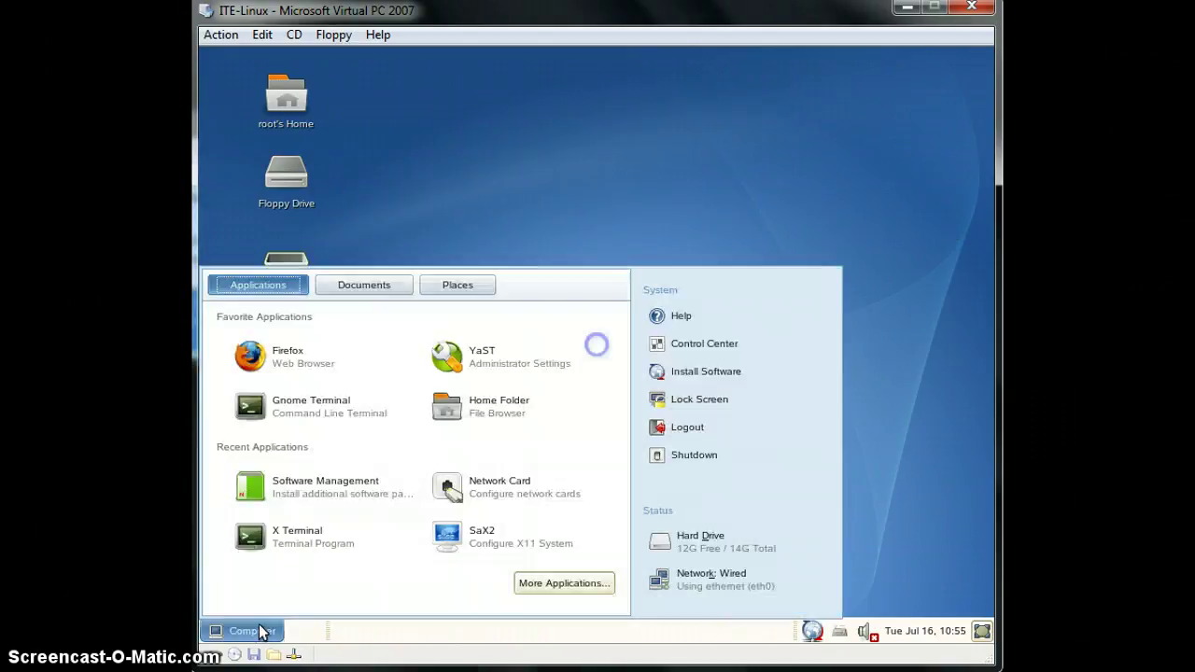
left_click(545, 343)
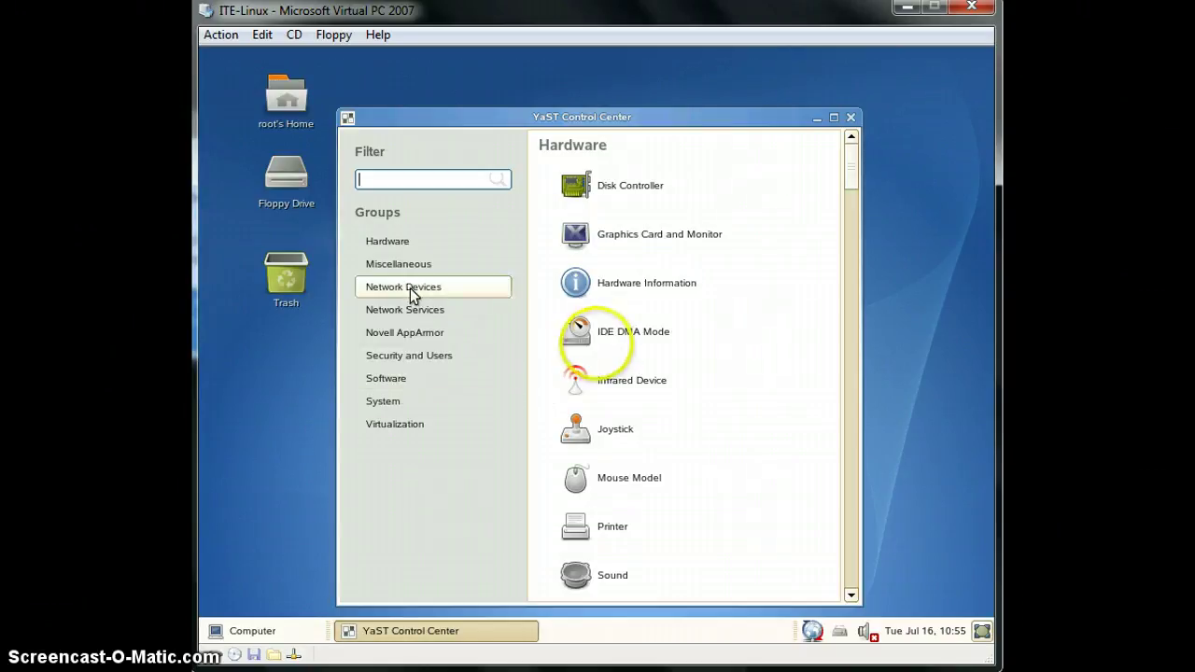
left_click(410, 316)
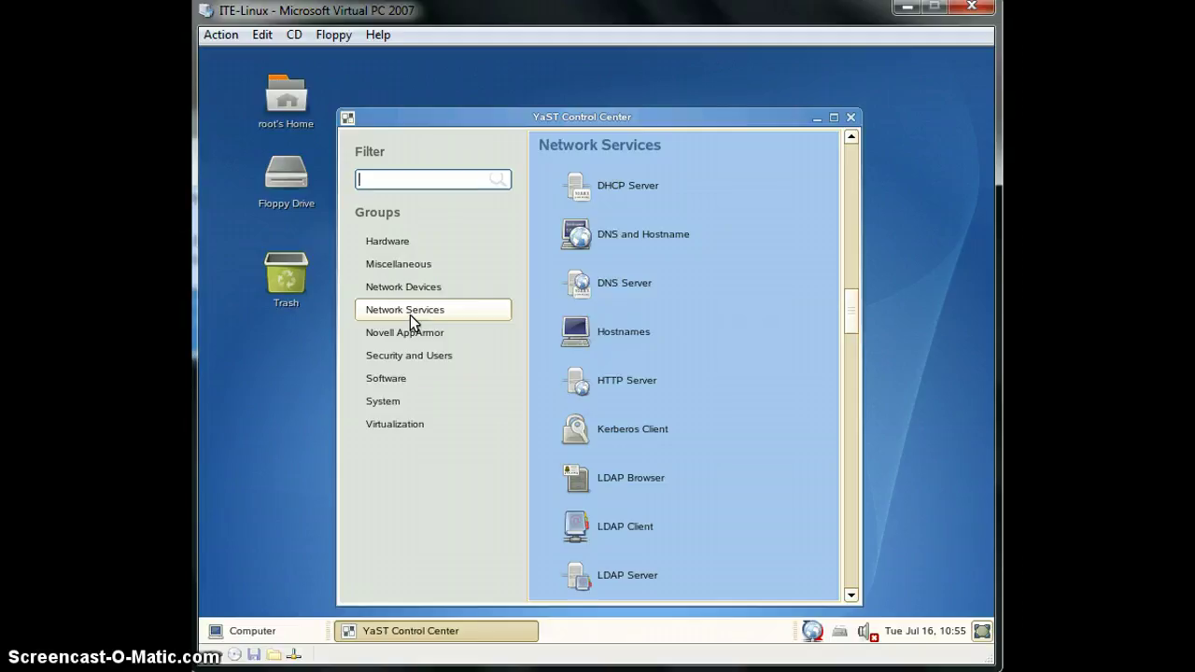
left_click(600, 347)
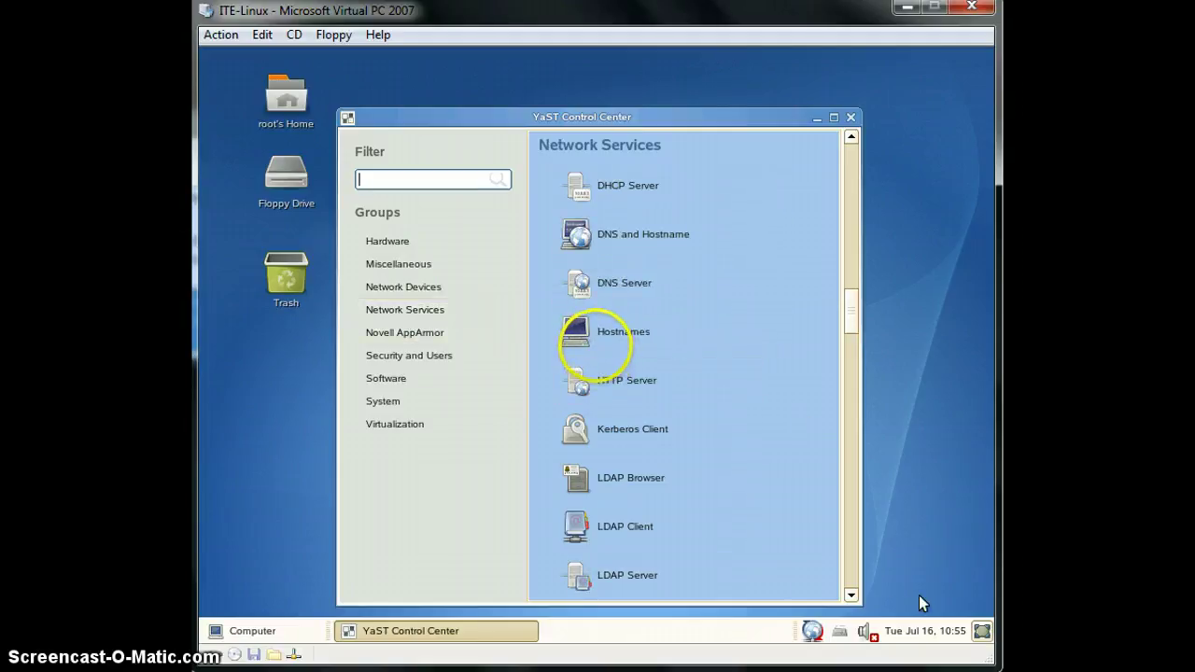
left_click(851, 596)
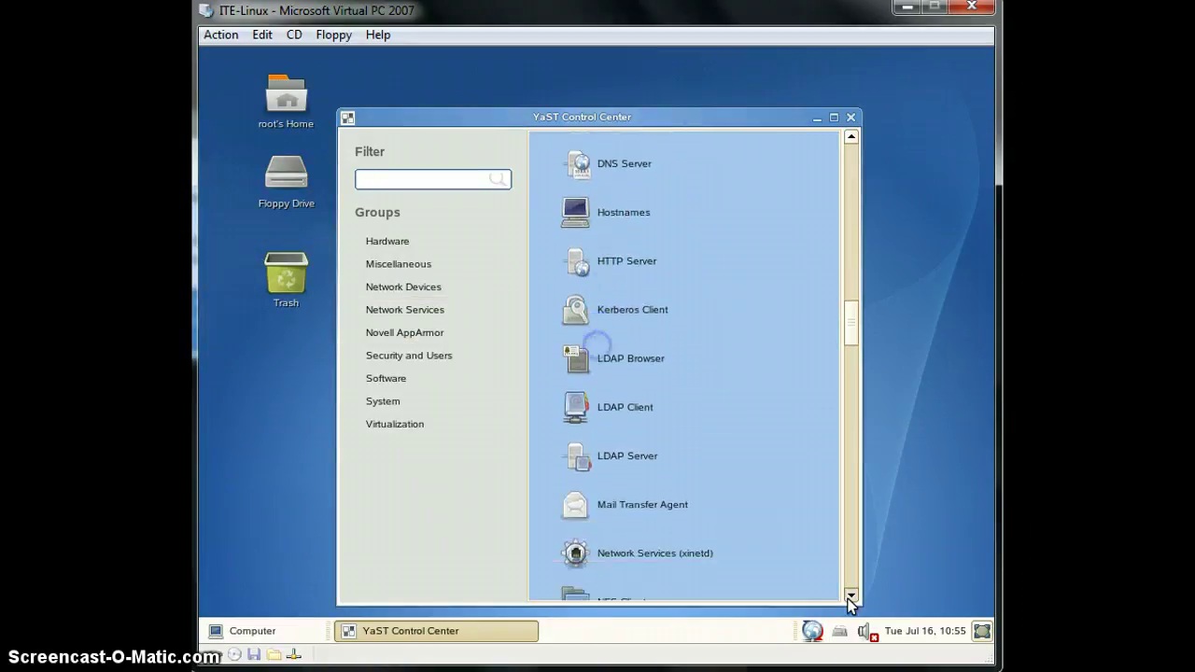
left_click(851, 595)
left_click(851, 596)
left_click(851, 596)
left_click(851, 596)
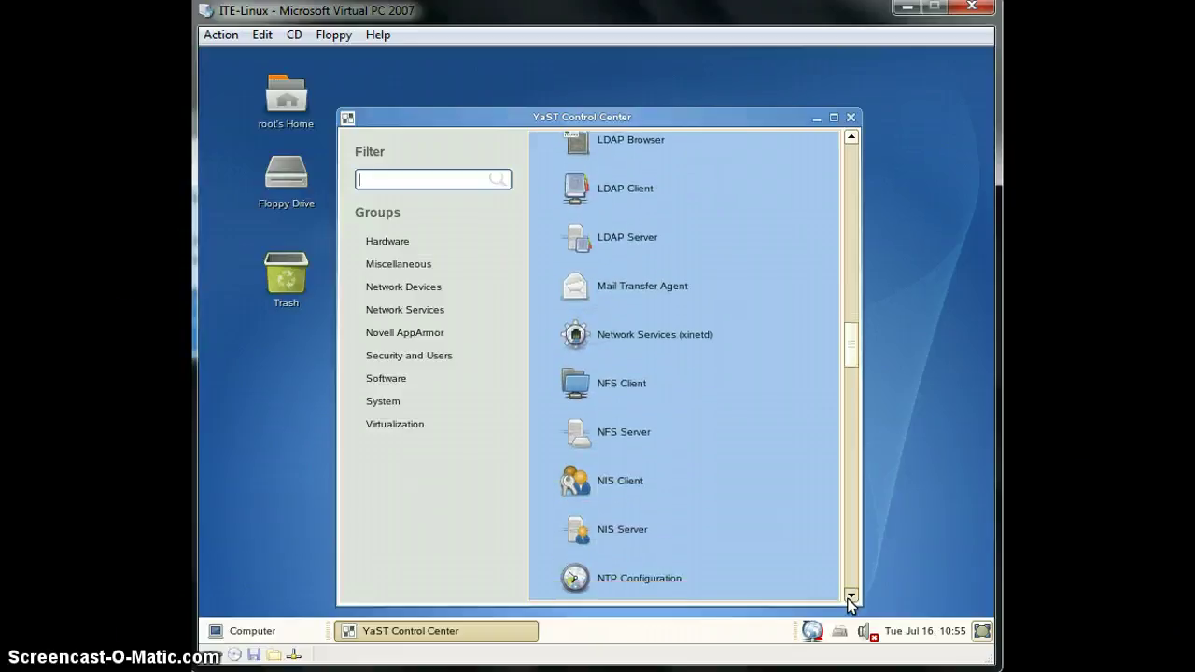
left_click(851, 595)
left_click(851, 596)
left_click(851, 595)
left_click(597, 347)
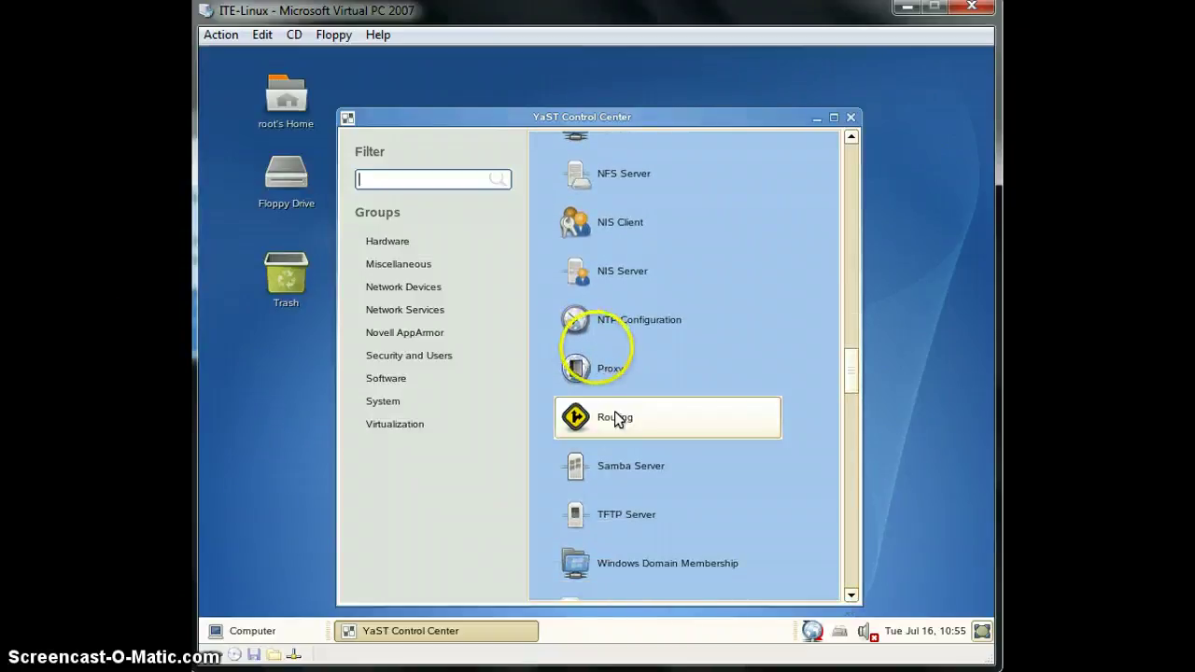
left_click(635, 476)
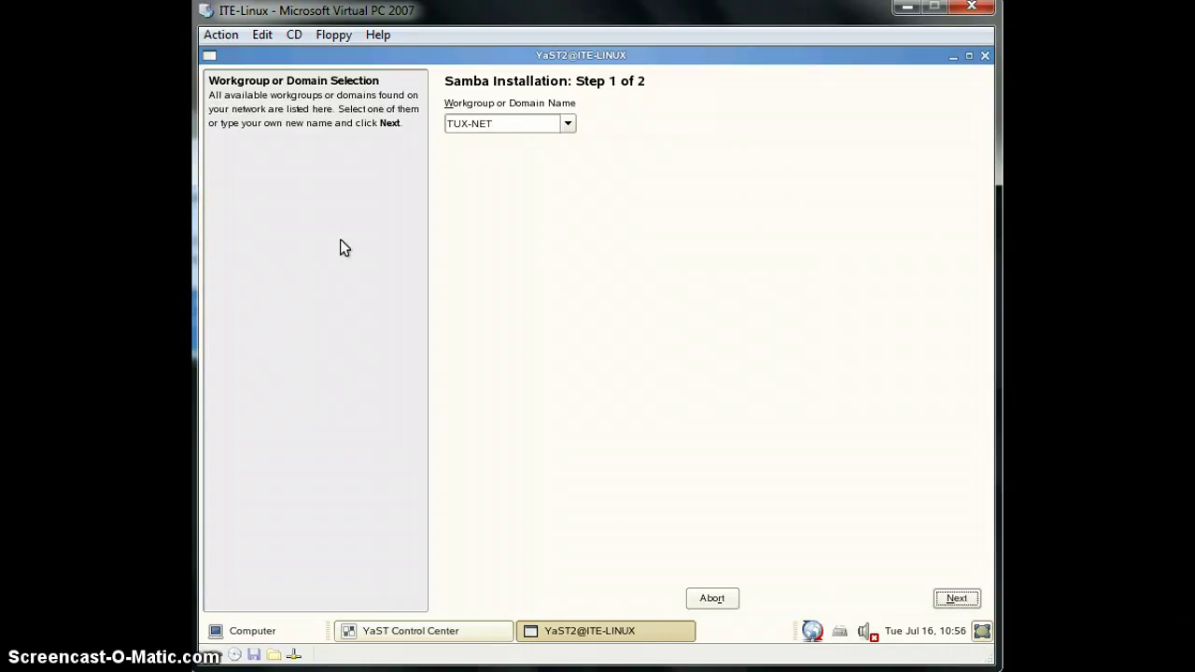
Set the Samba workgroup or domain name to ITE and choose Not a Domain Controller as the server type
left_click(567, 128)
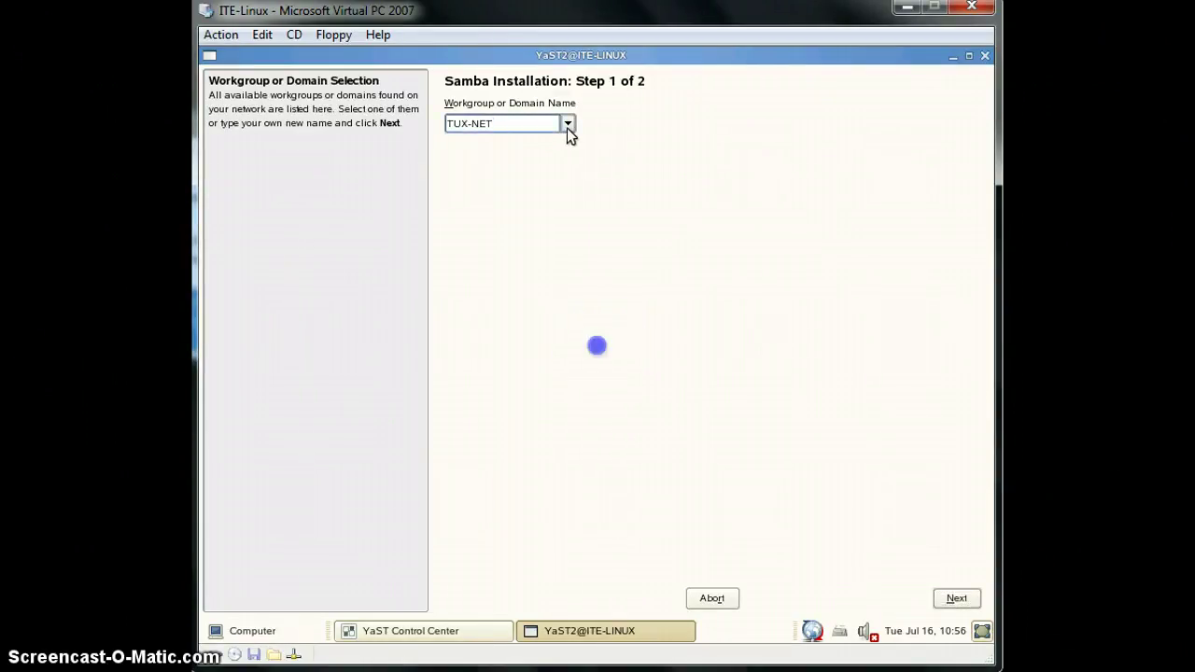
left_click(483, 122)
triple_click(493, 123)
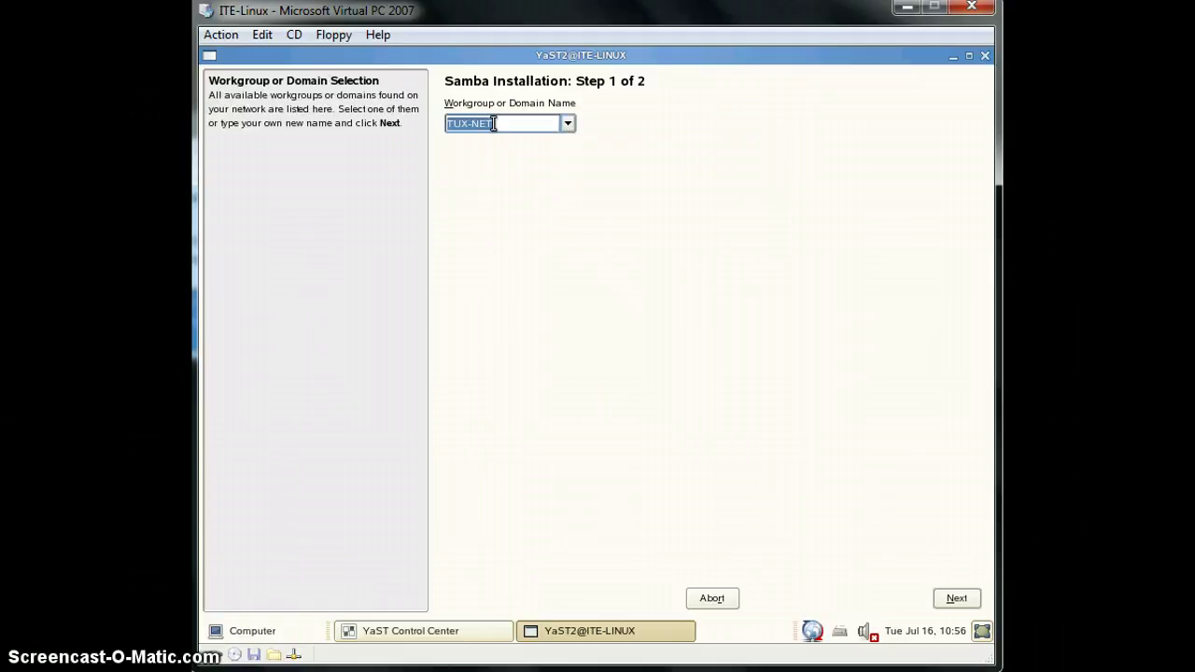
key("BackSpace")
type("ITE")
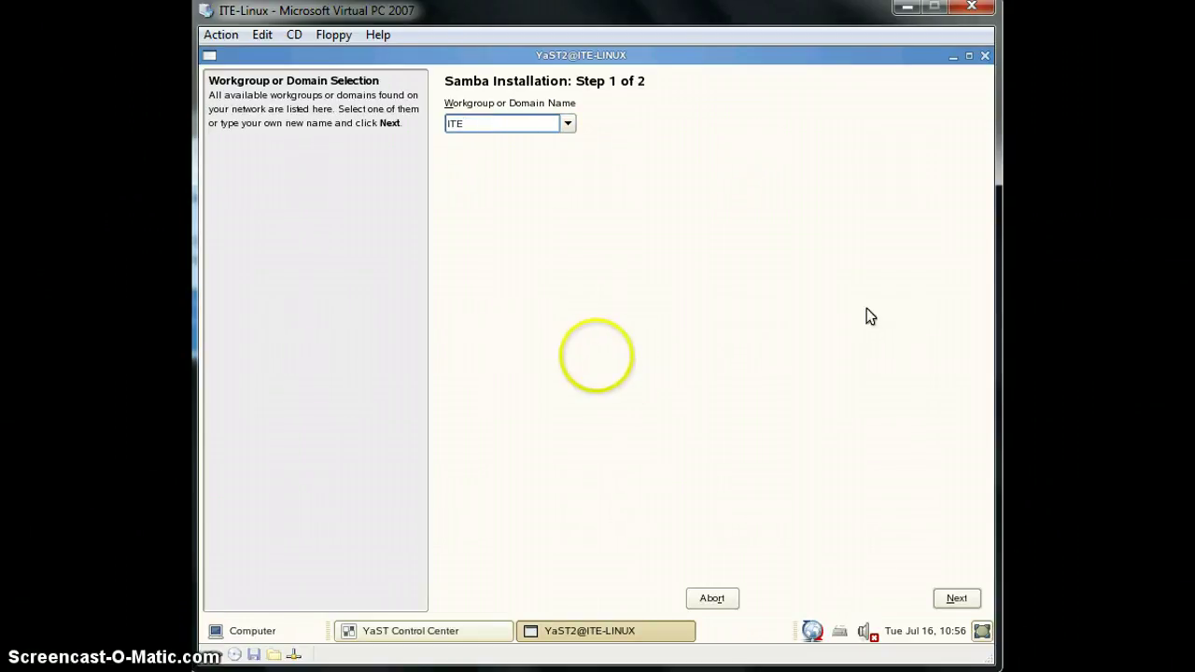
left_click(954, 597)
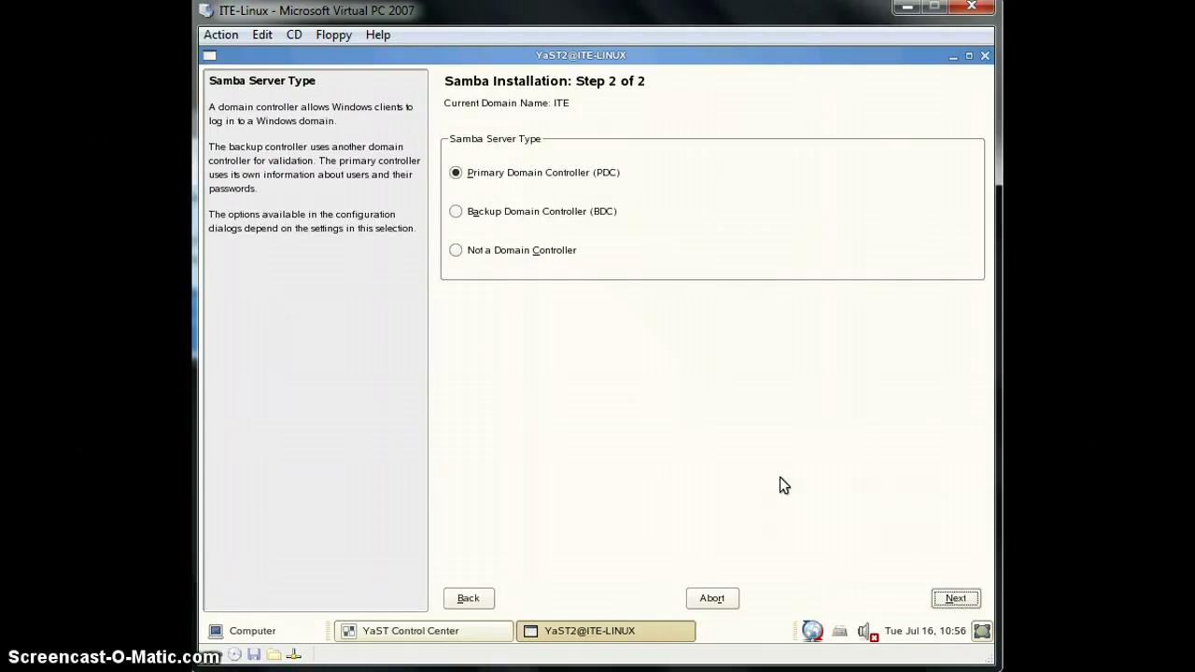
left_click(481, 250)
left_click(955, 602)
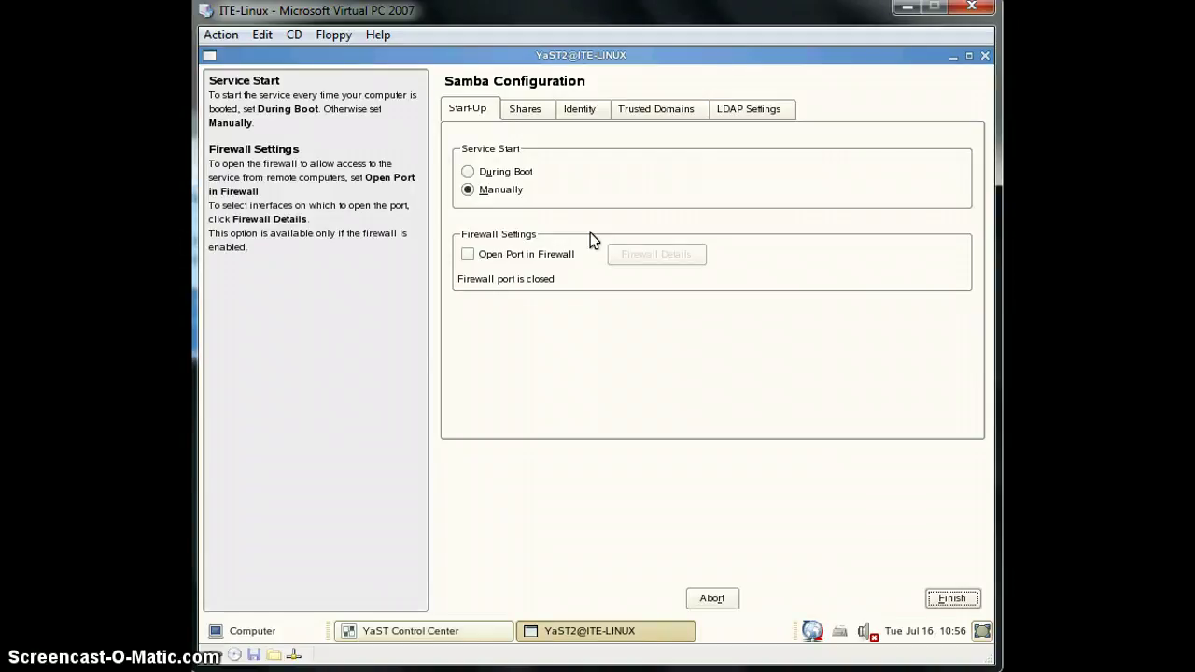
Open the Samba port in the firewall, set the service to start during boot, and finish the configuration
left_click(596, 345)
left_click(478, 261)
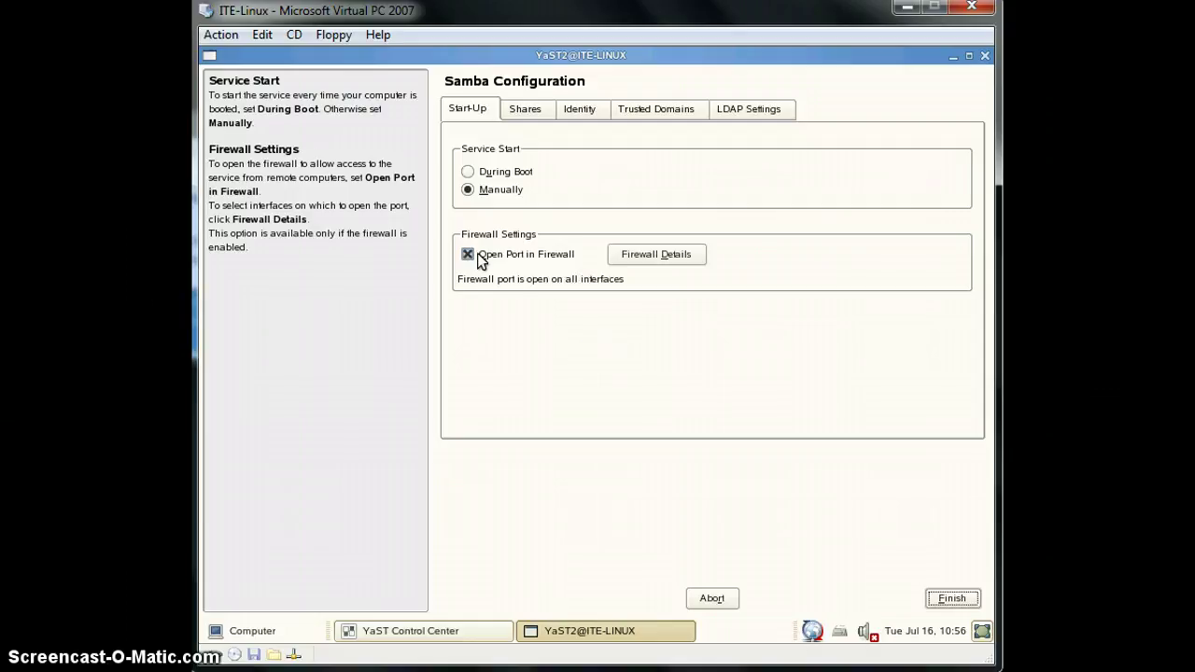
left_click(495, 171)
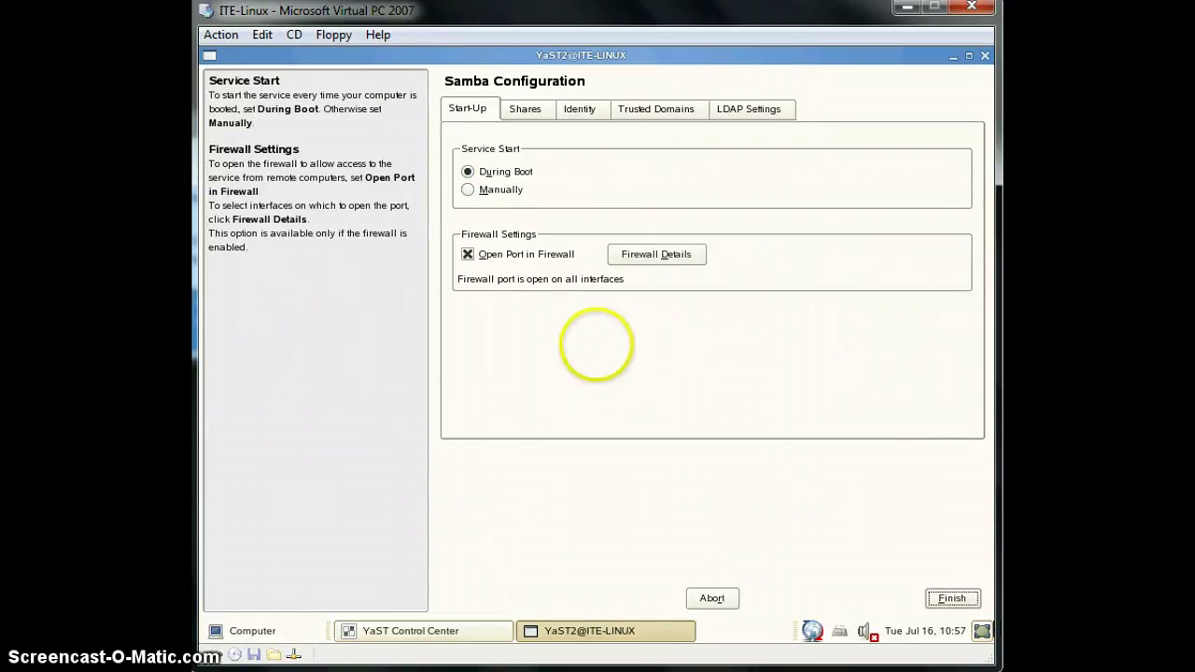
left_click(961, 601)
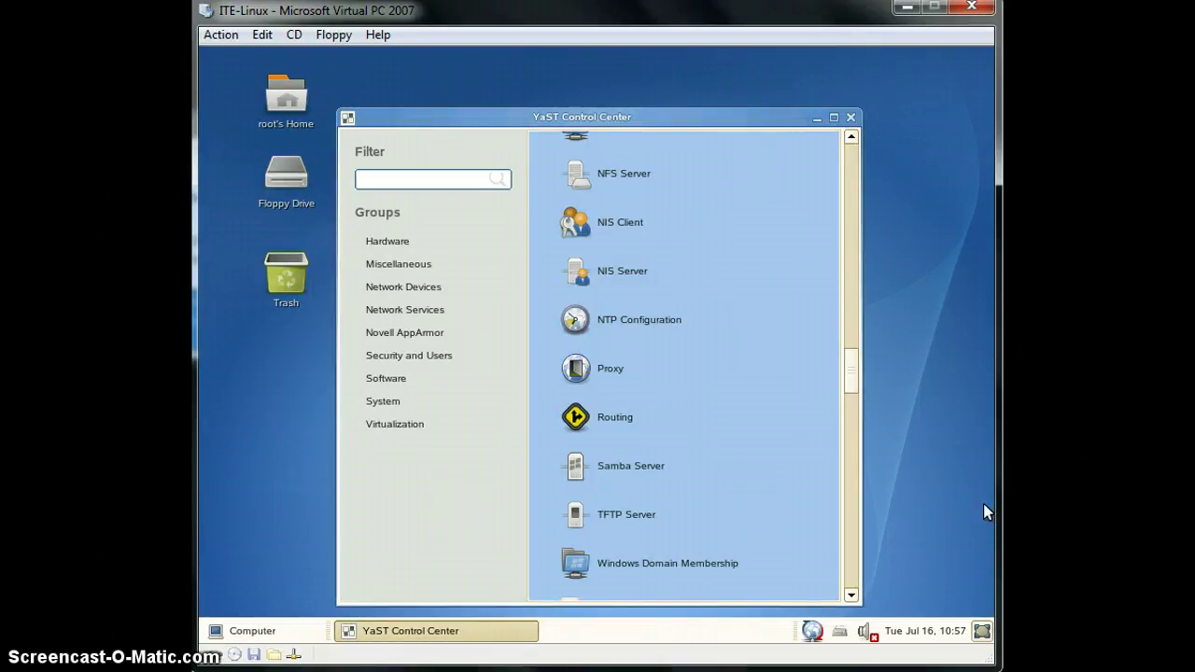
left_click(579, 343)
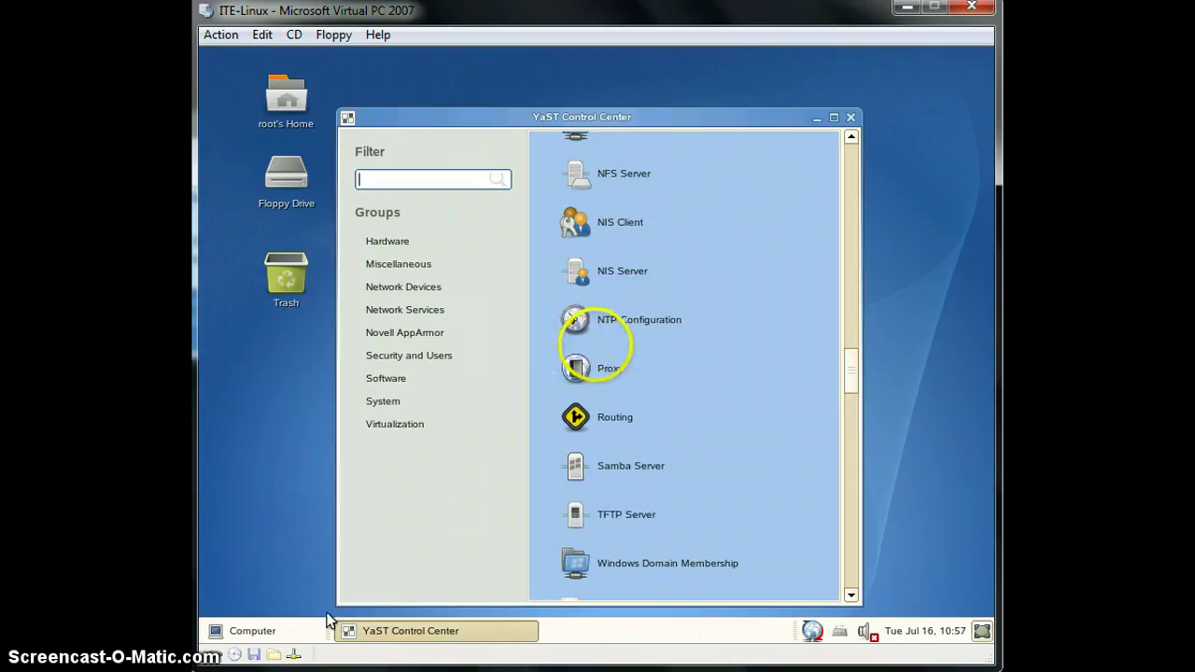
left_click(250, 631)
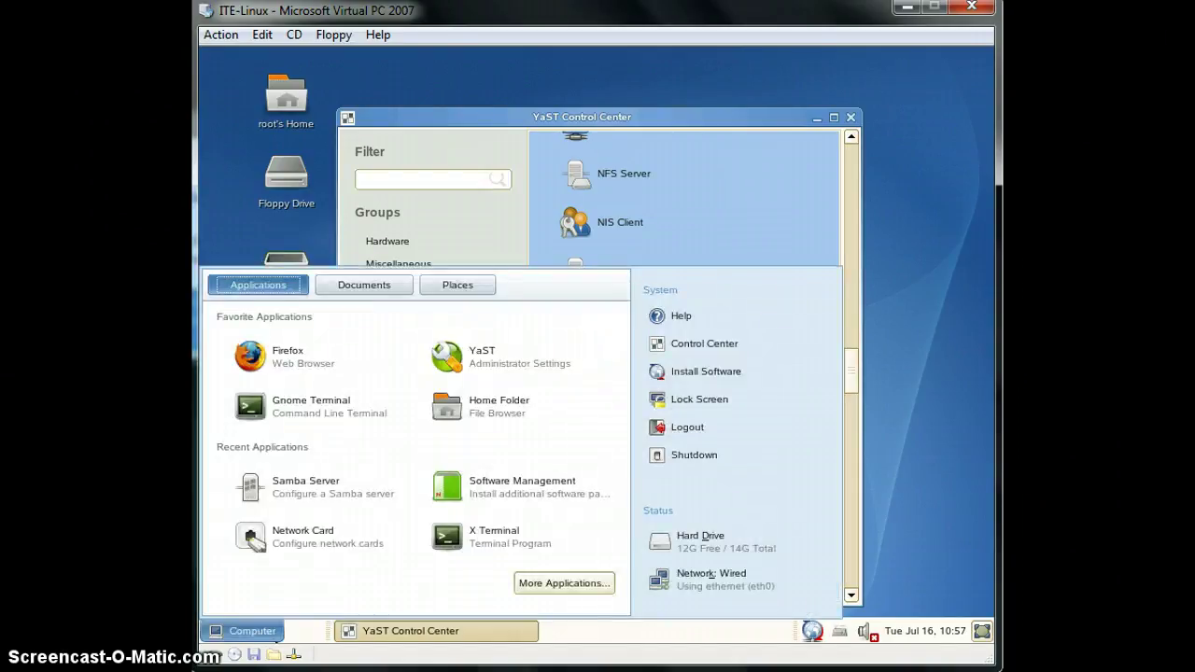
left_click(594, 342)
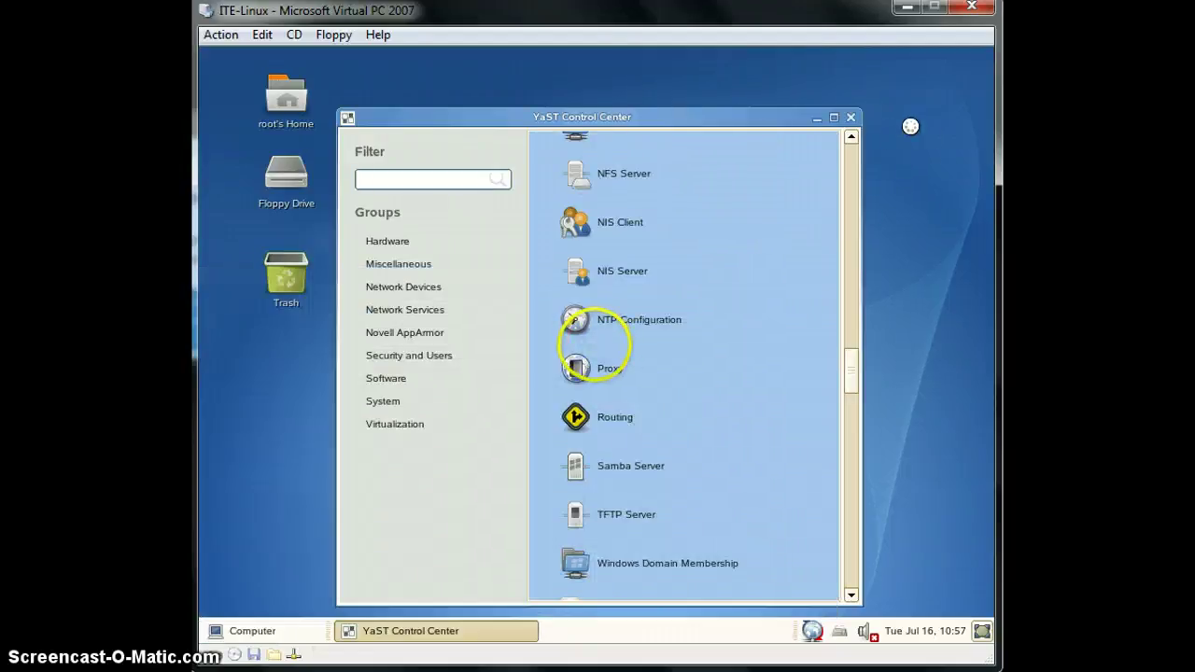
left_click(850, 119)
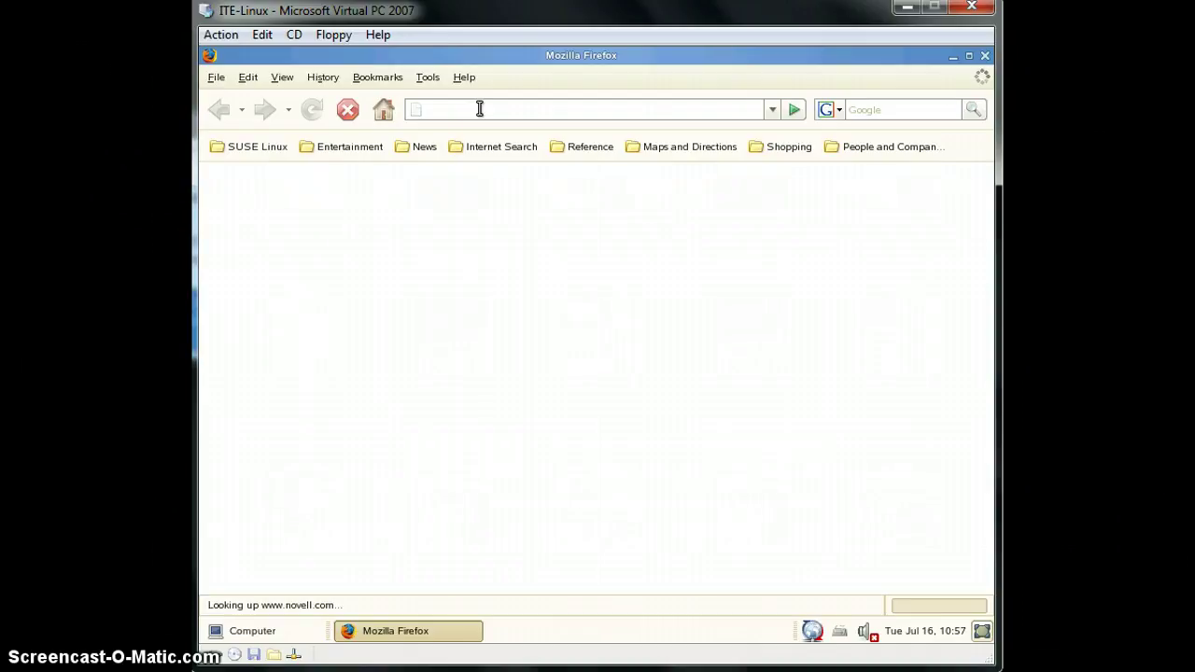
type("http://ITE-PC")
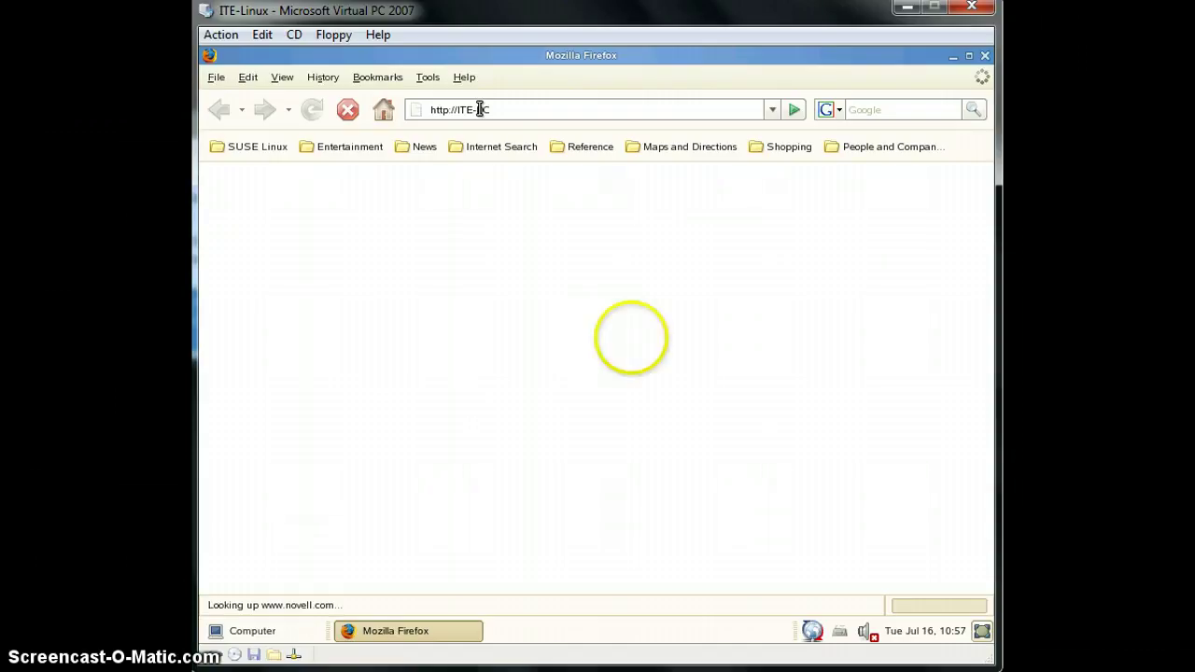
type("1")
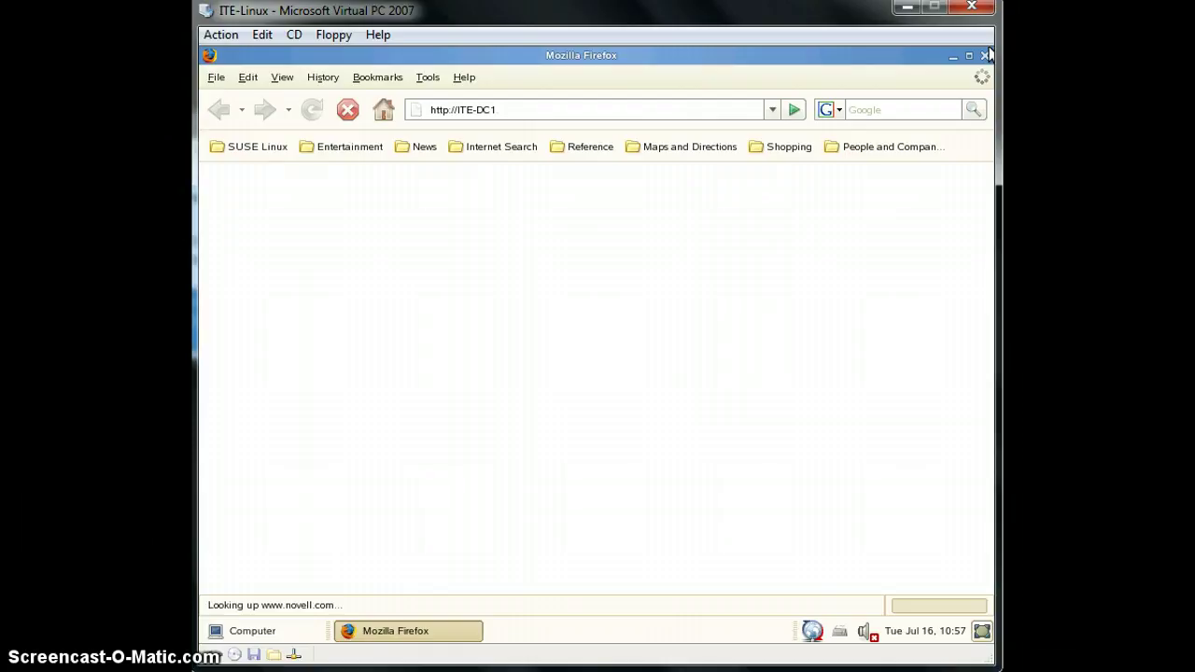
type(".ITE.LOCAL")
key("Return")
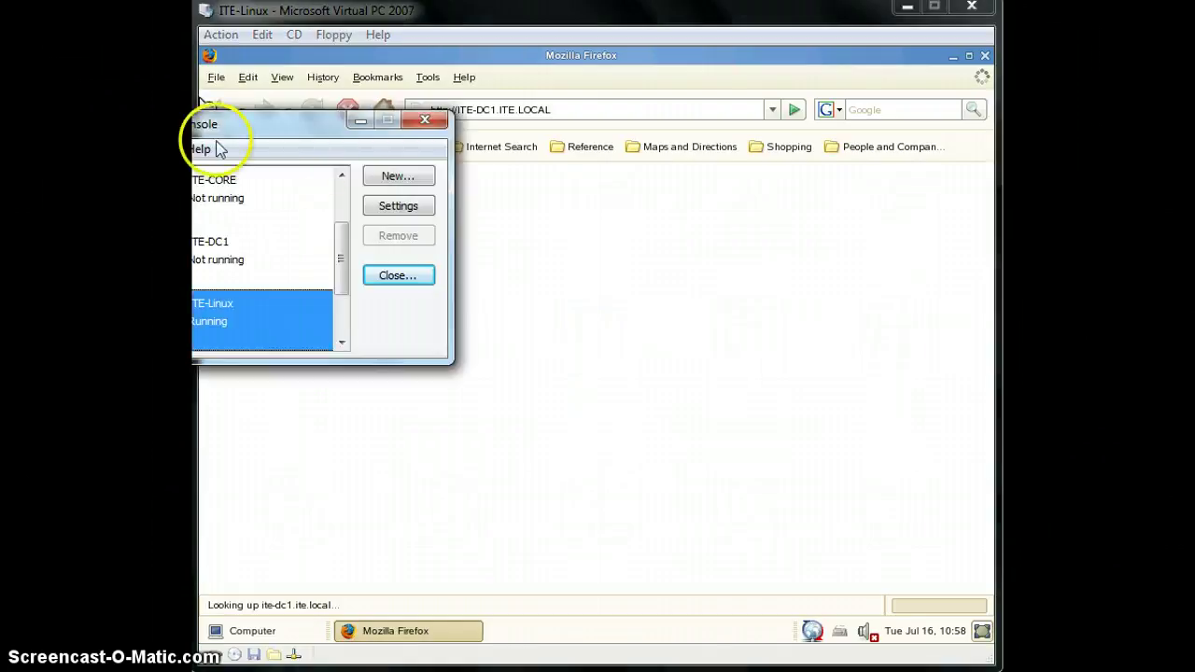
Start the ITE-DC1 virtual machine from the Virtual PC Console, minimize the console, and bring up the ITE-DC1 window
double_click(255, 256)
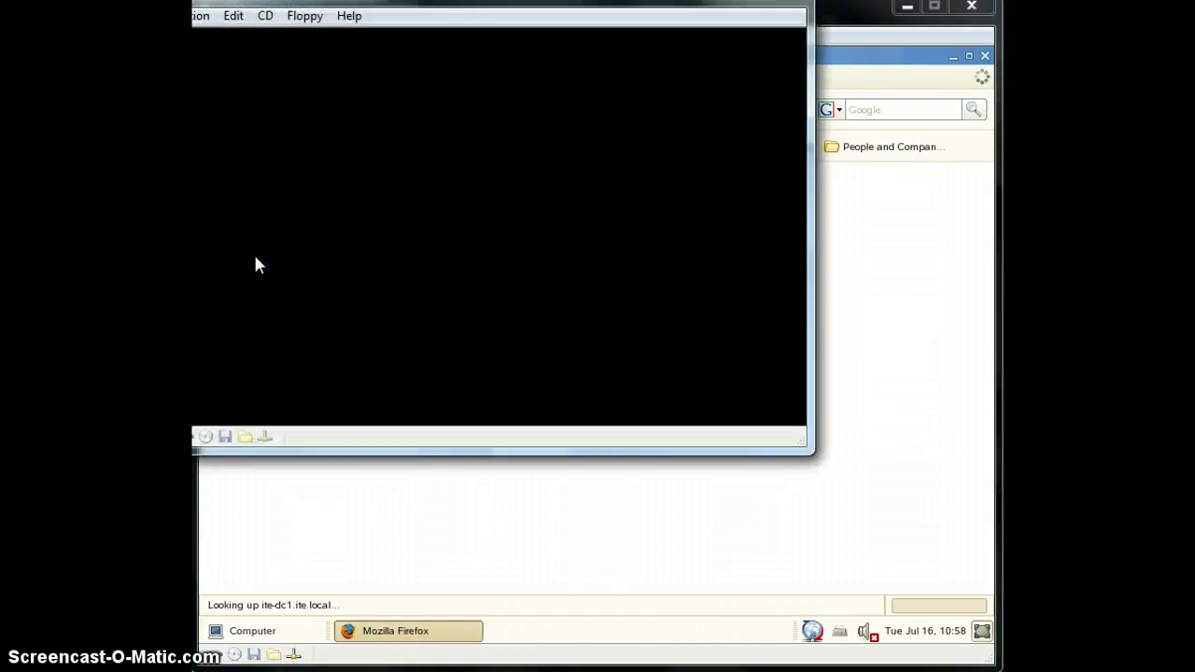
left_click(268, 262)
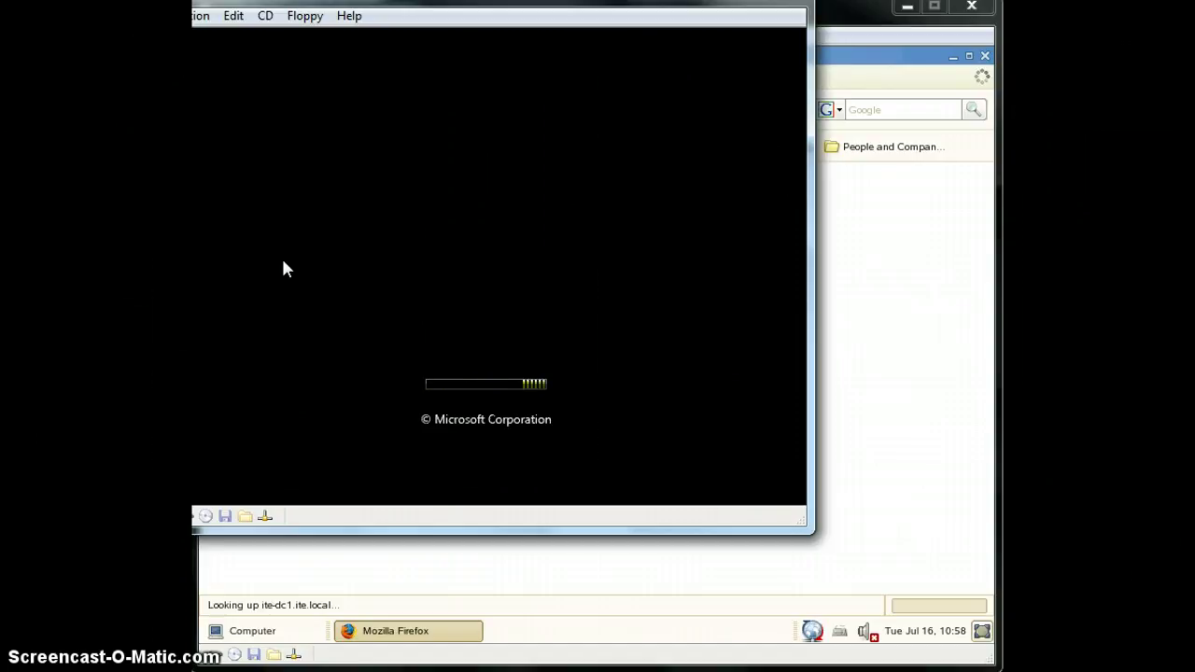
left_click(654, 31)
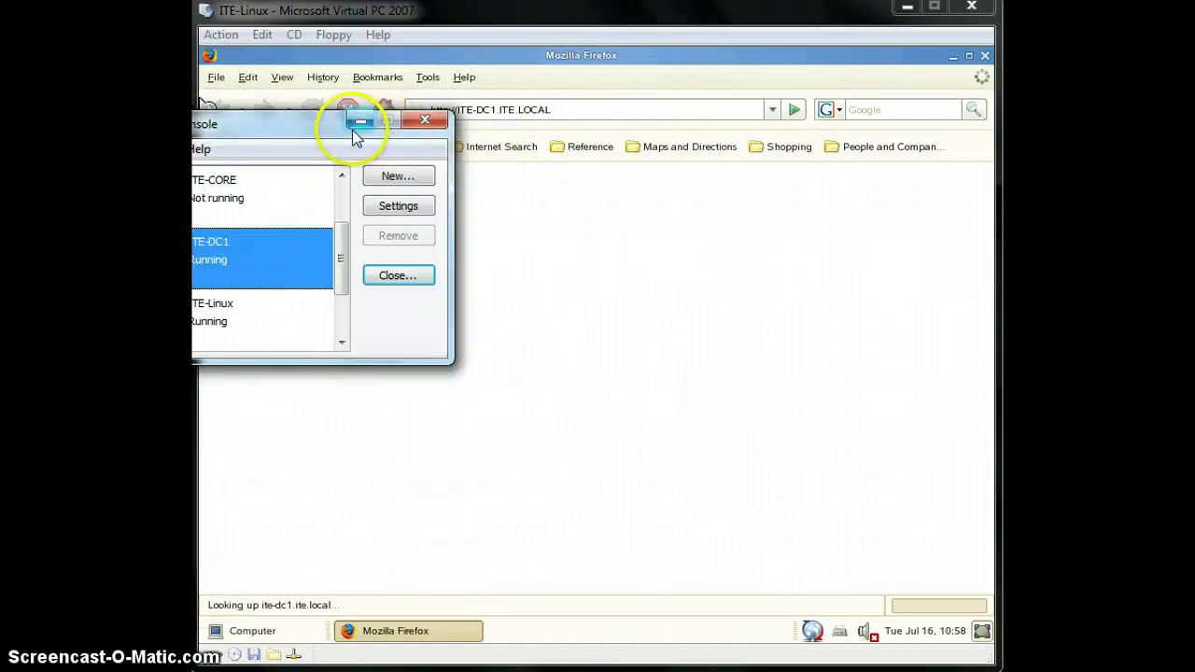
left_click(360, 121)
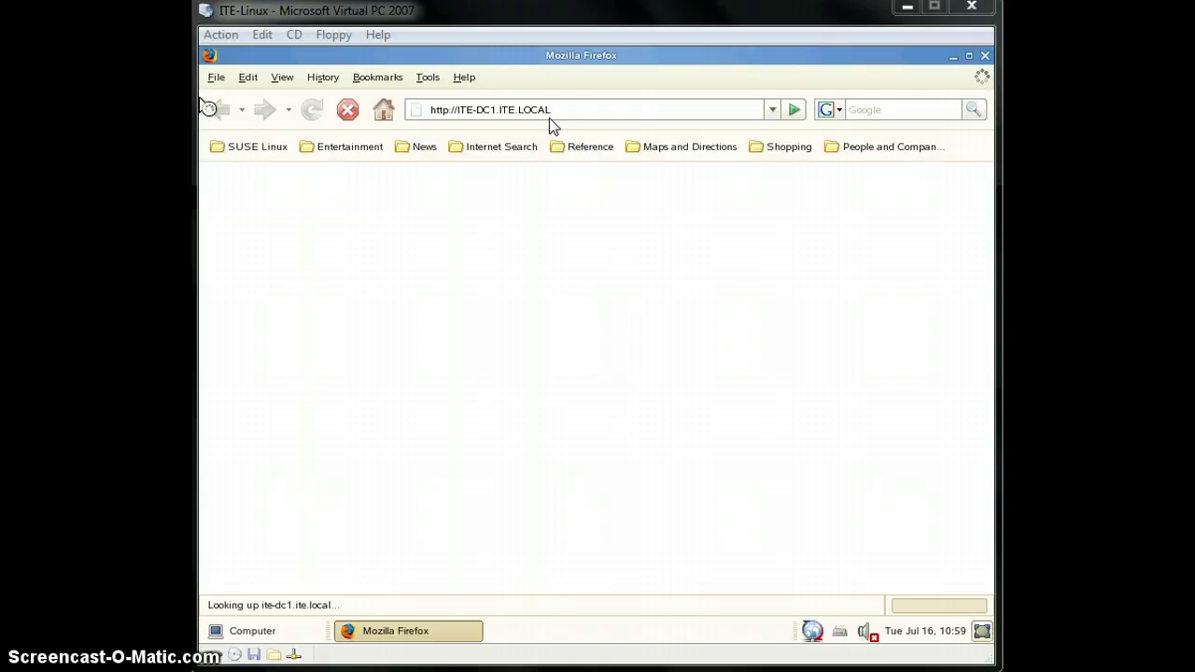
left_click(430, 388)
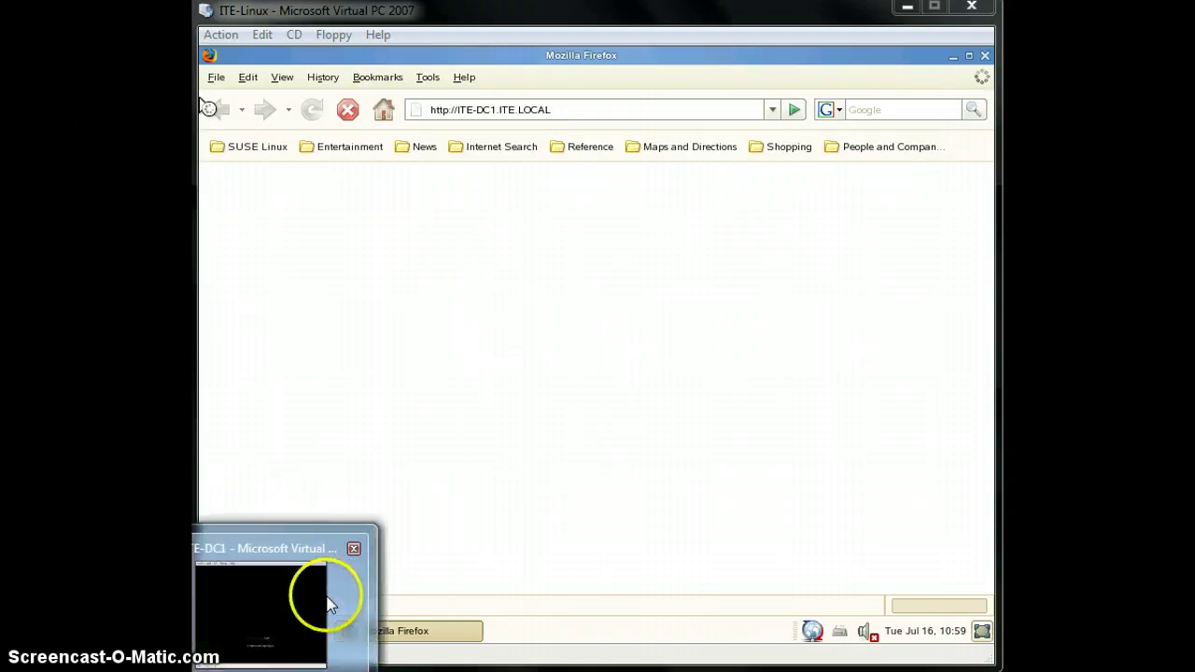
left_click(328, 601)
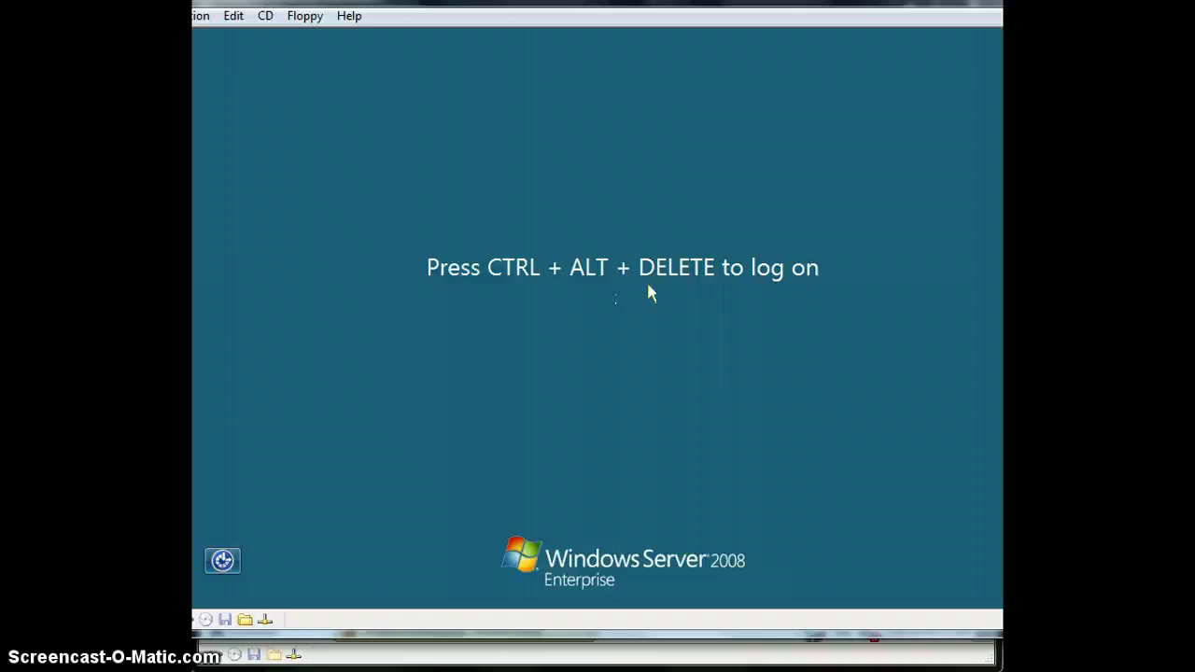
Log on to Windows Server 2008 on ITE-DC1 as ITE\Administrator by entering the account password
left_click(644, 379)
key("ctrl+alt+Delete")
left_click(675, 388)
left_click(675, 408)
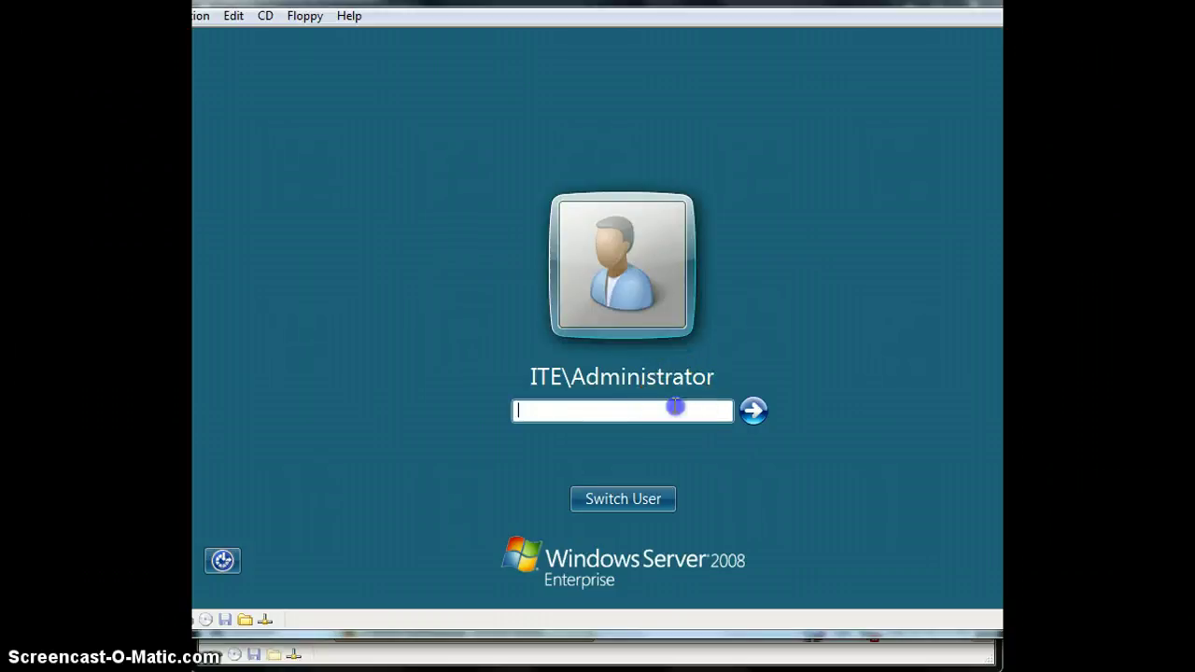
type("•••••••")
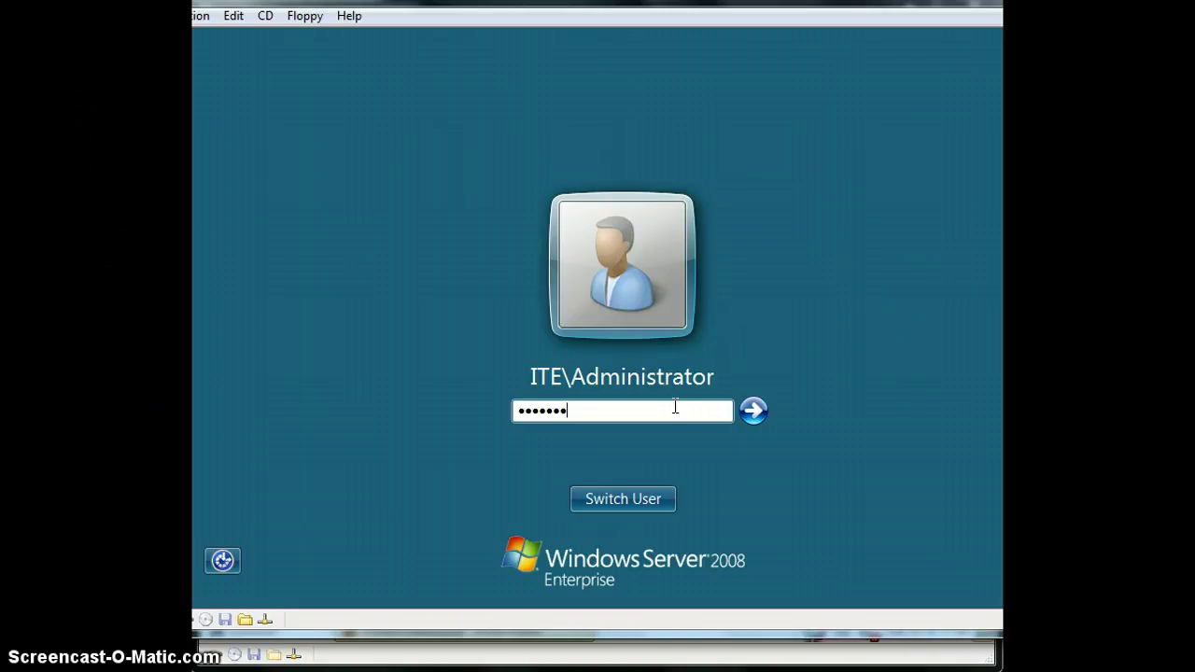
type("•")
key("Return")
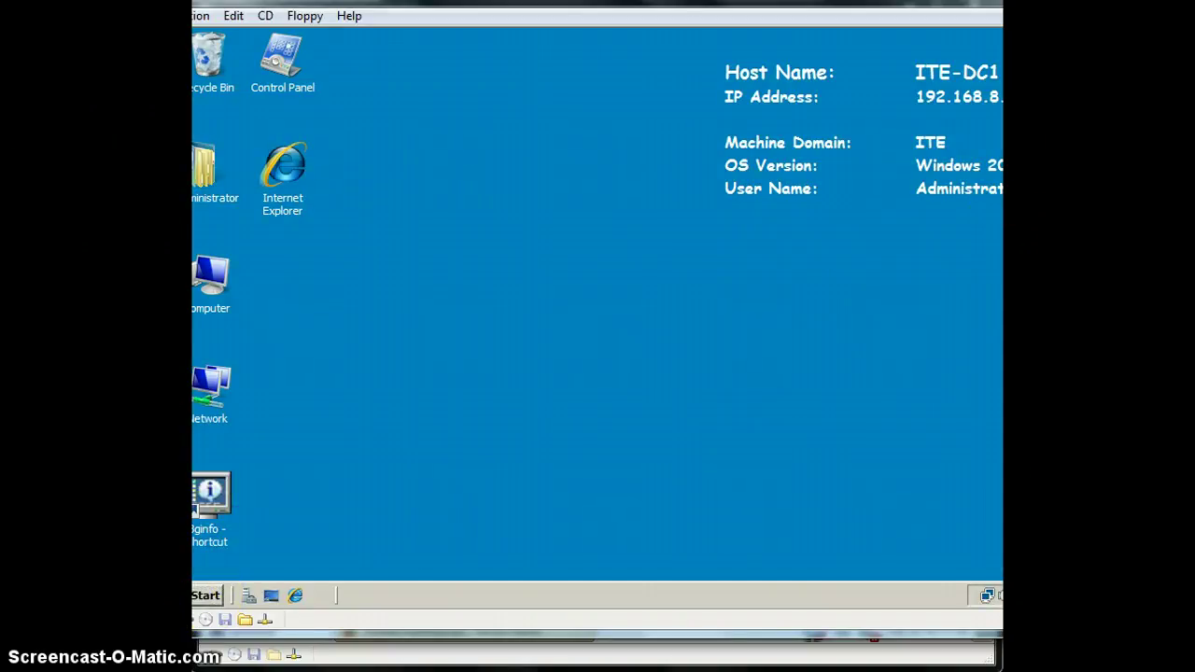
Move the ITE-DC1 window further into view and open the Run dialog inside the virtual machine
left_click_drag(1002, 262, 997, 268)
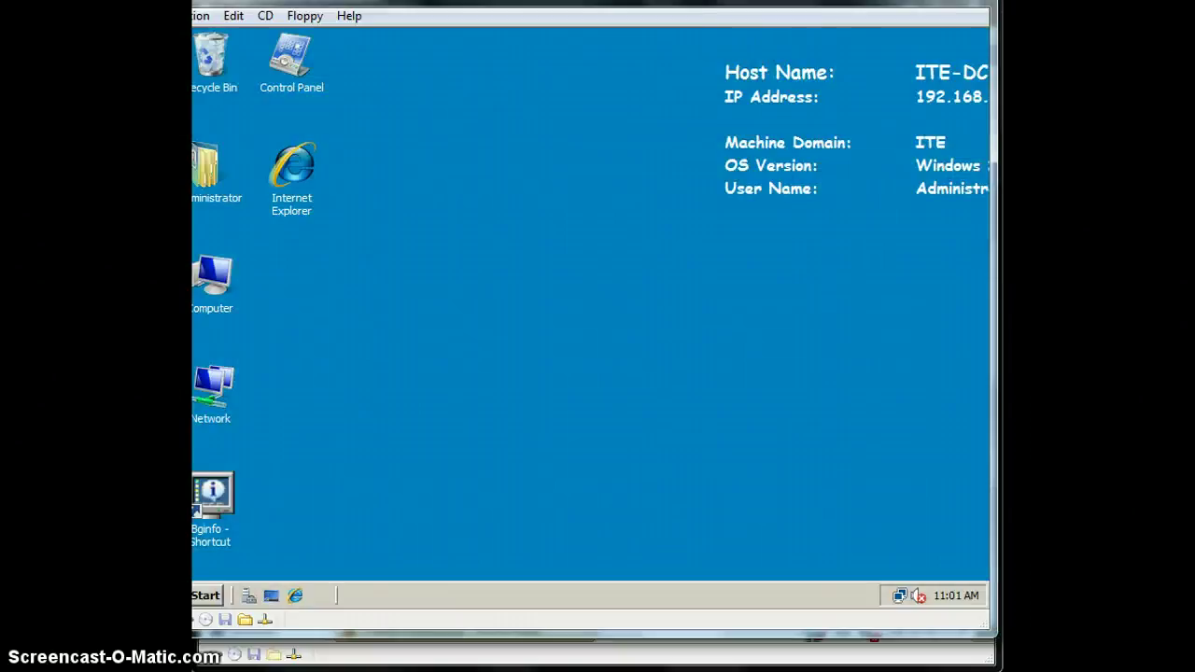
left_click_drag(706, 0, 720, 24)
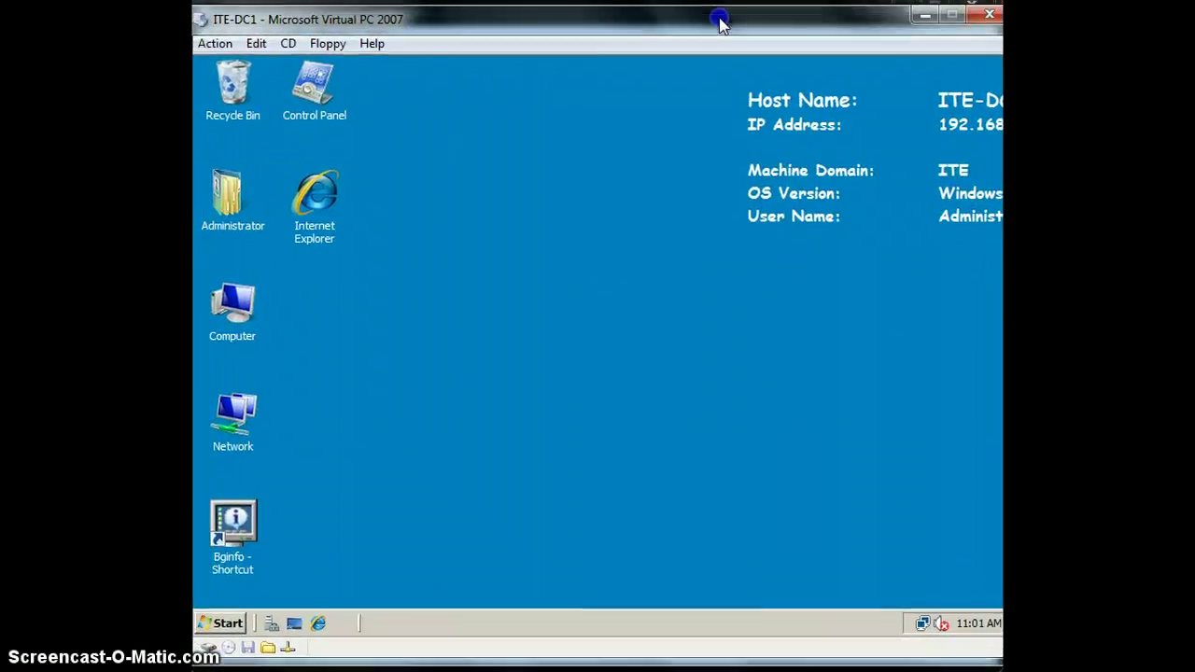
left_click(226, 622)
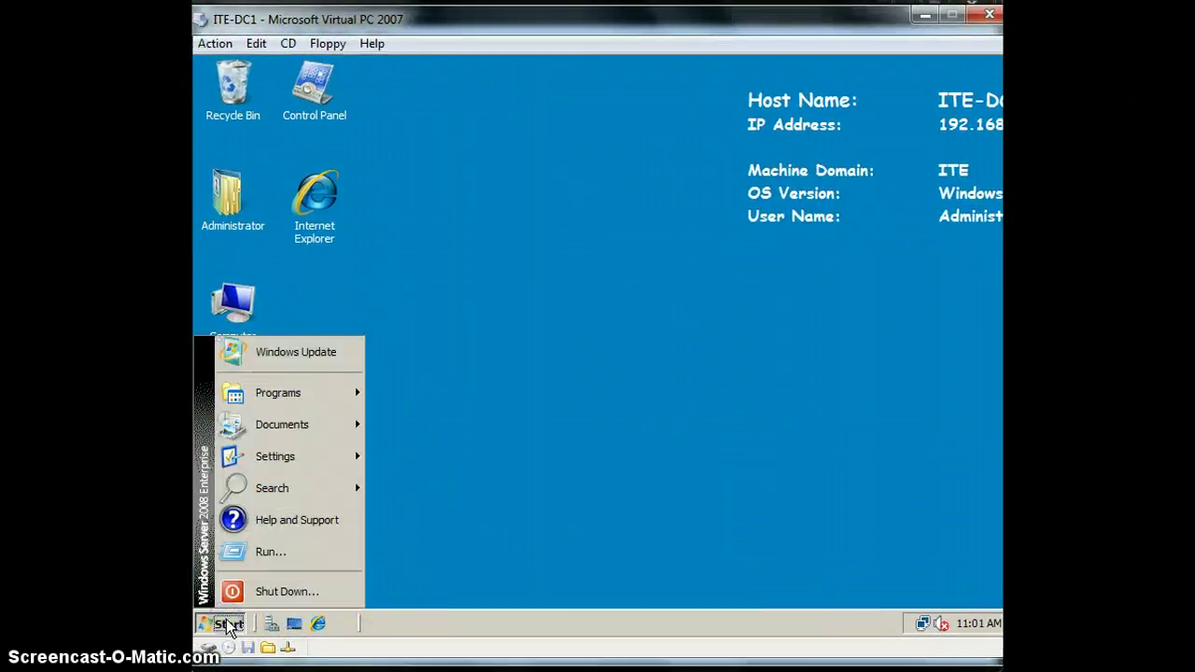
left_click(313, 557)
key("BackSpace")
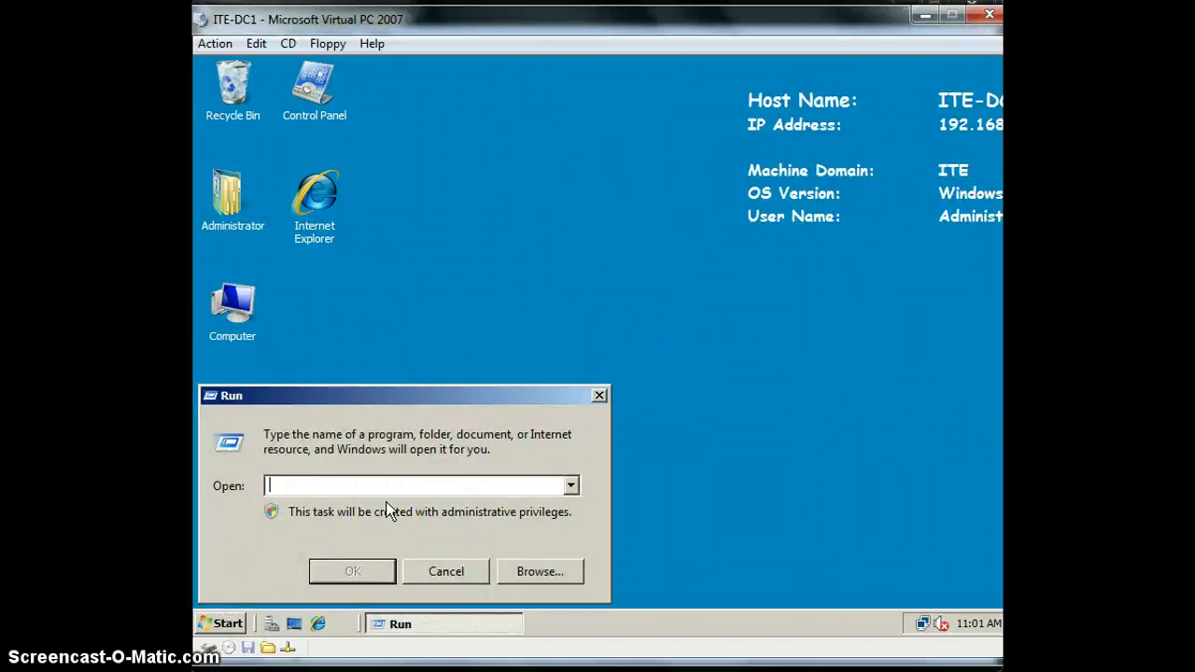
type("\\\\")
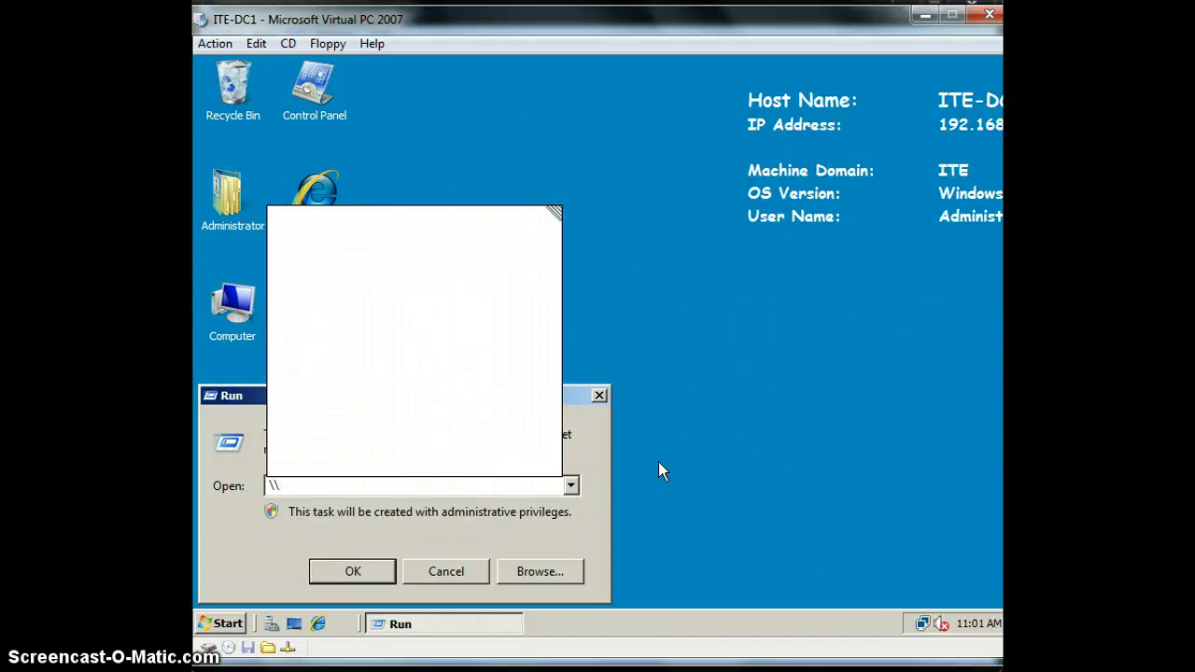
key("Up")
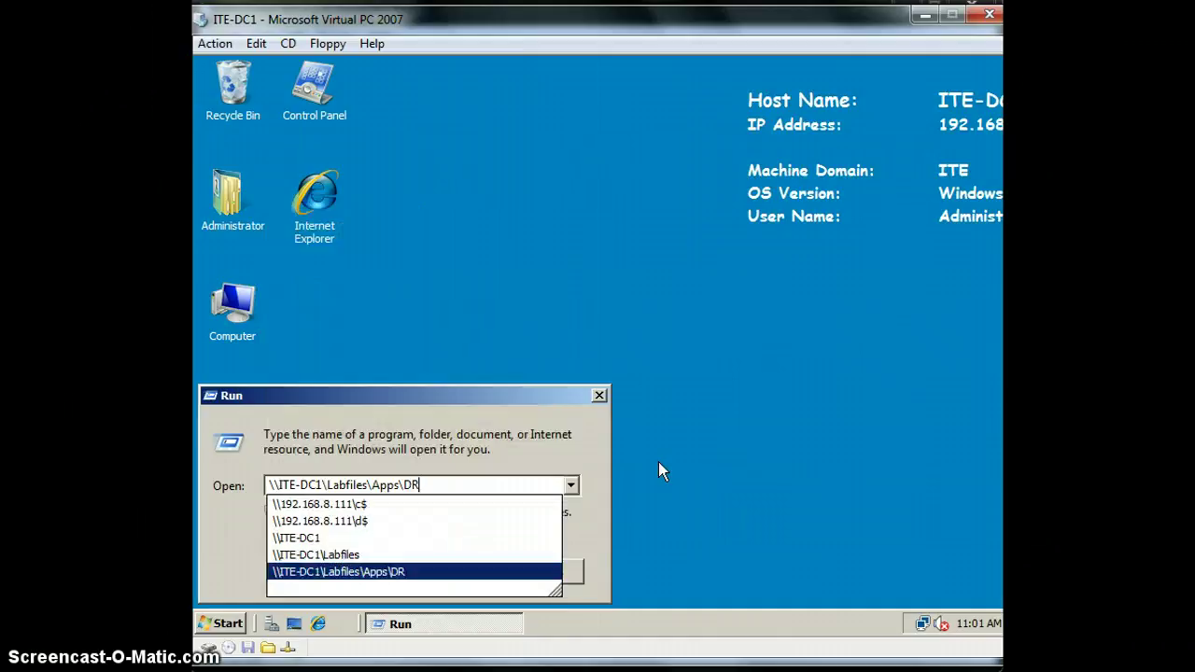
key("Escape")
key("Up")
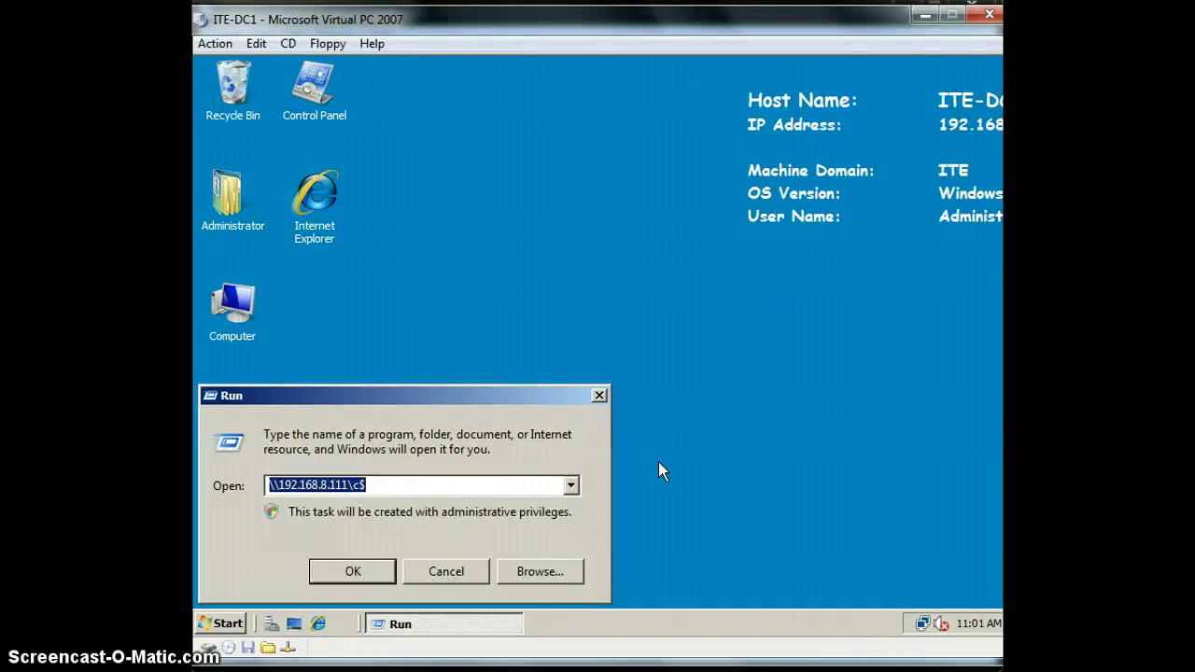
left_click(434, 481)
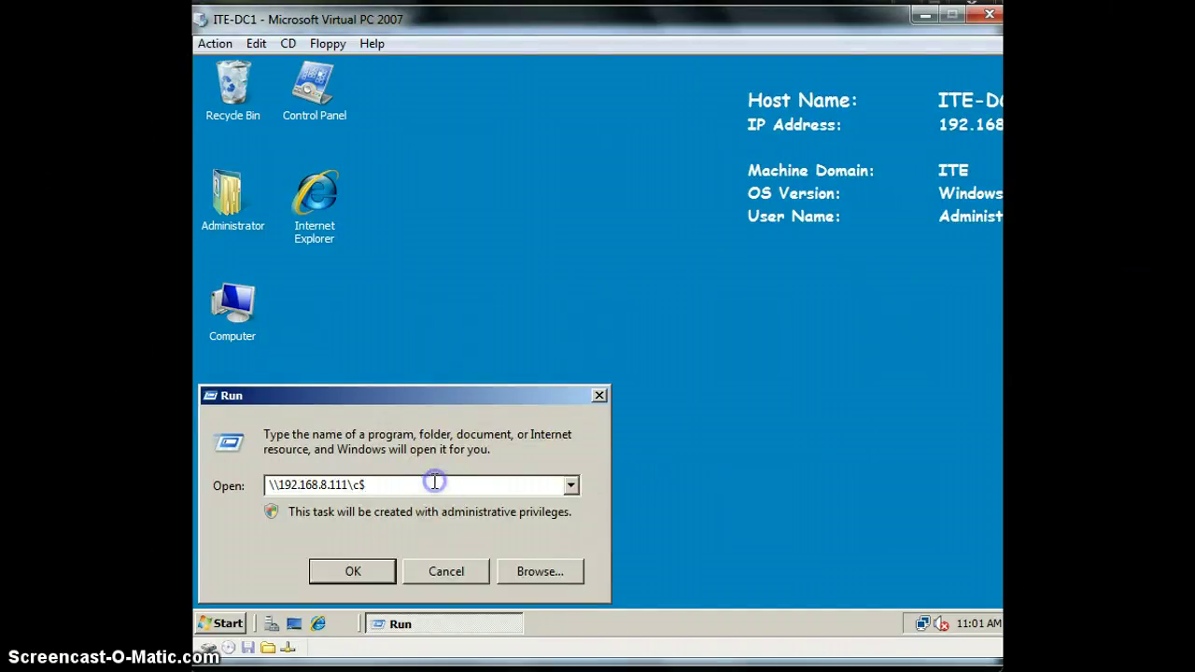
key("BackSpace")
key("BackSpace")
key("BackSpace")
key("BackSpace")
key("BackSpace")
key("BackSpace")
key("BackSpace")
key("BackSpace")
key("BackSpace")
key("BackSpace")
key("BackSpace")
key("BackSpace")
key("BackSpace")
key("BackSpace")
key("BackSpace")
key("BackSpace")
key("BackSpace")
key("BackSpace")
type("\\\\")
key("shift+Home")
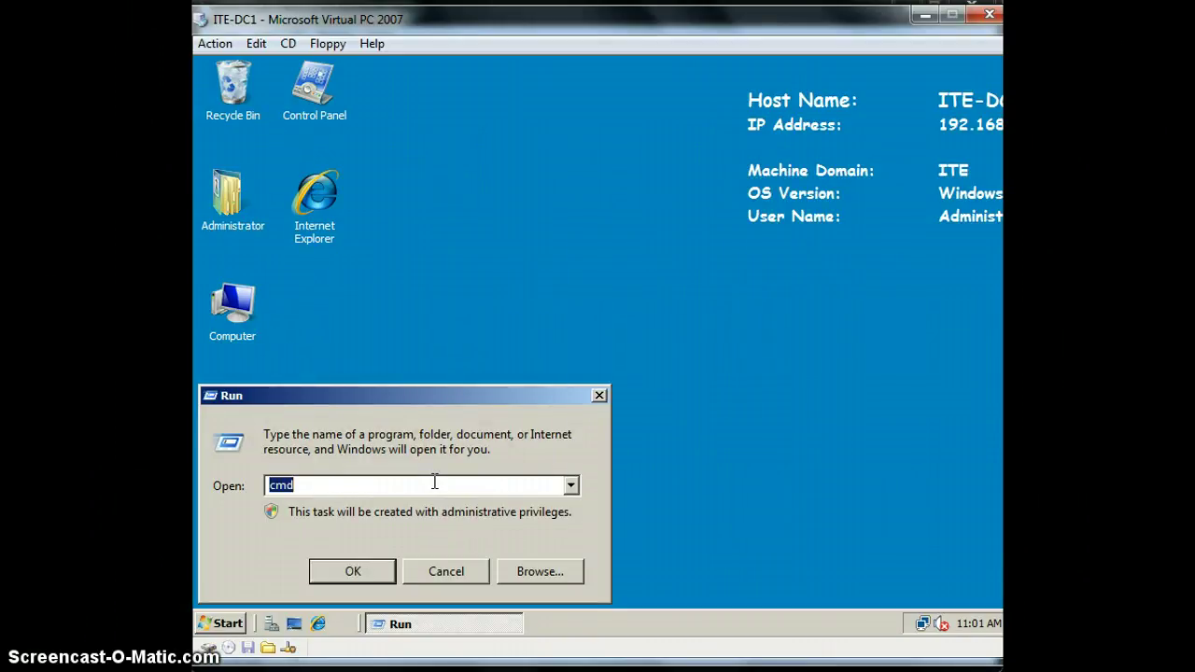
Open a command prompt by running cmd, and close its window
key("BackSpace")
key("Down")
key("Return")
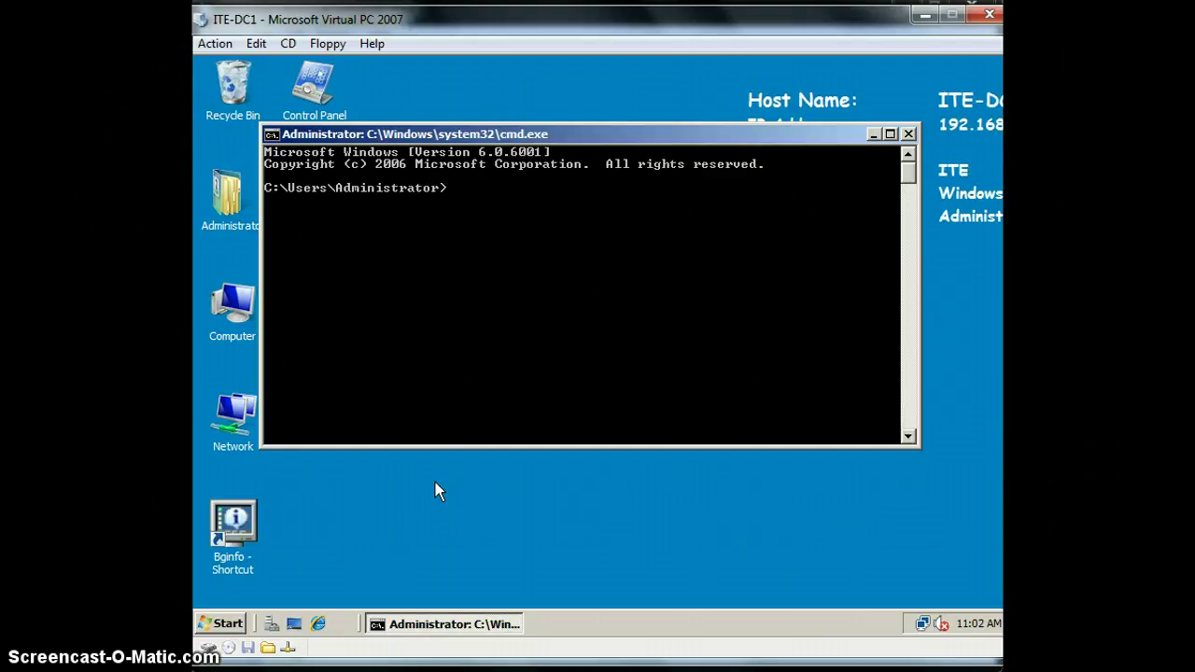
left_click(908, 134)
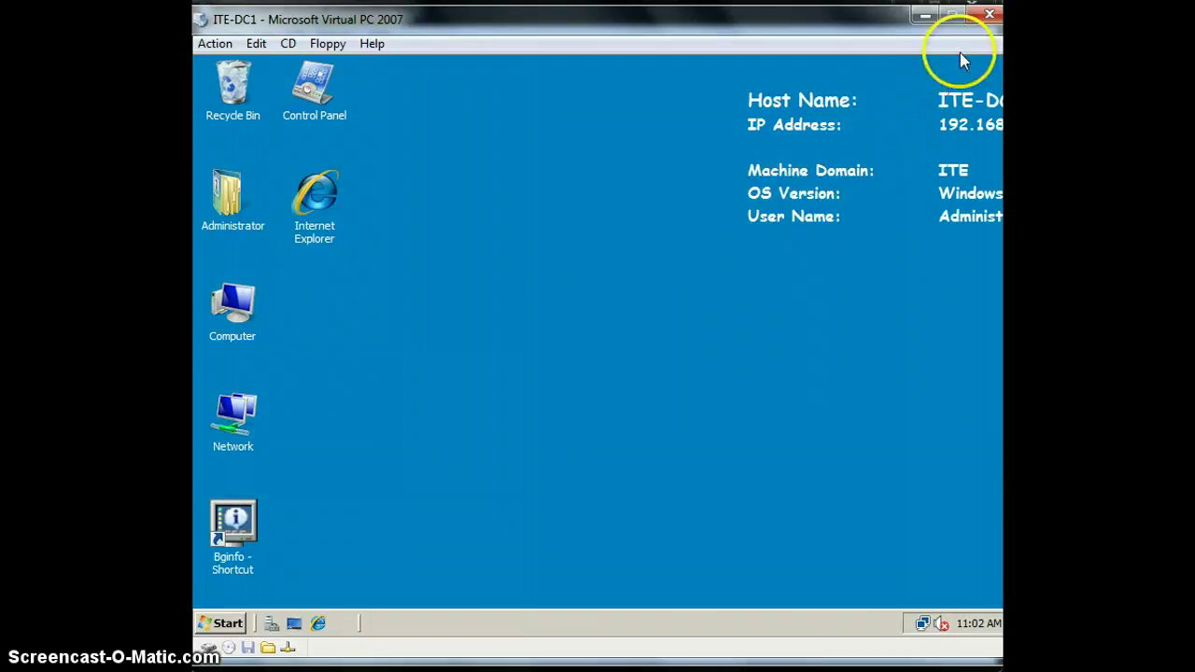
Turn off the ITE-DC1 virtual machine and delete its changes, and close Firefox on ITE-Linux
left_click(989, 14)
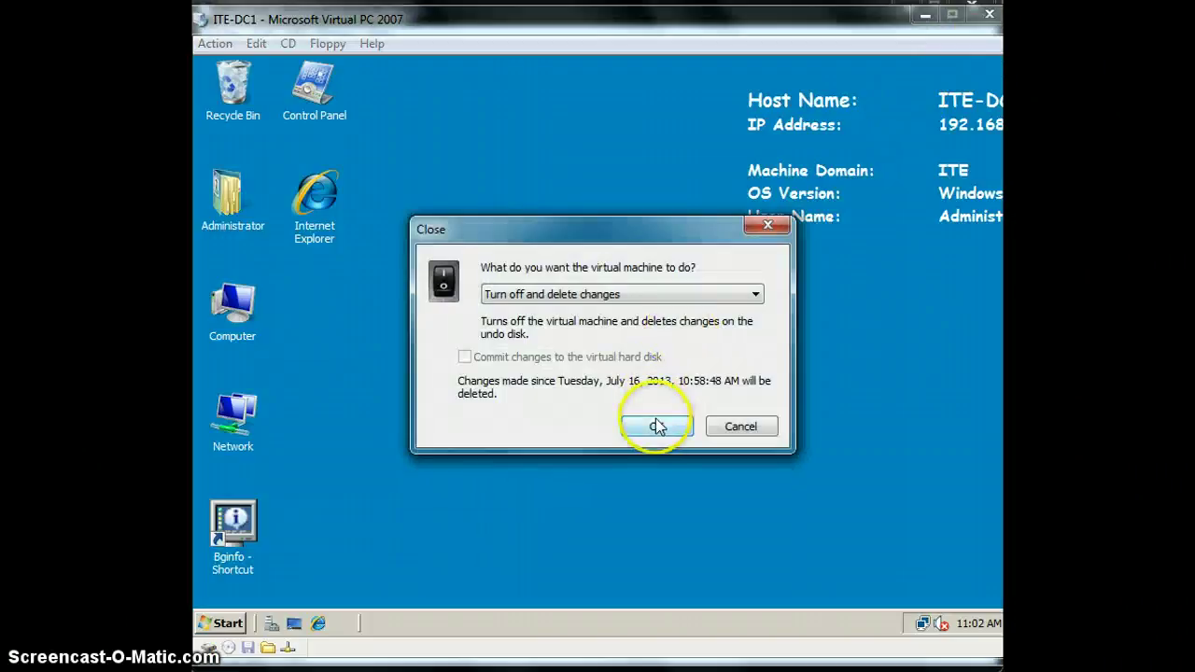
left_click(657, 426)
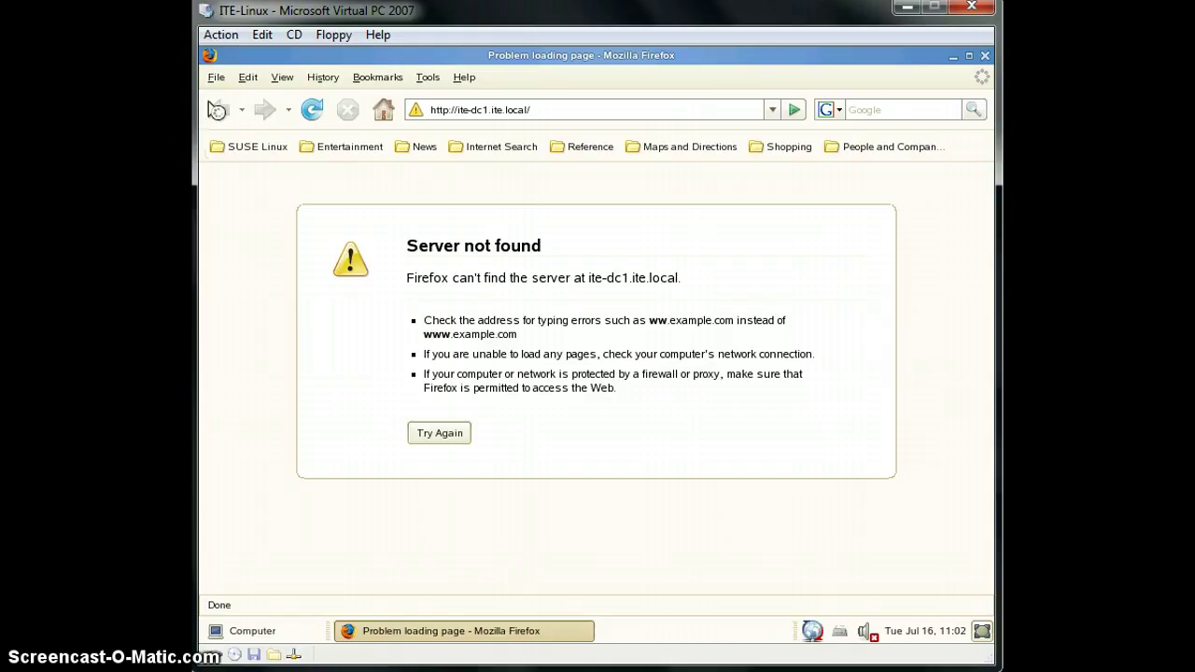
left_click(984, 57)
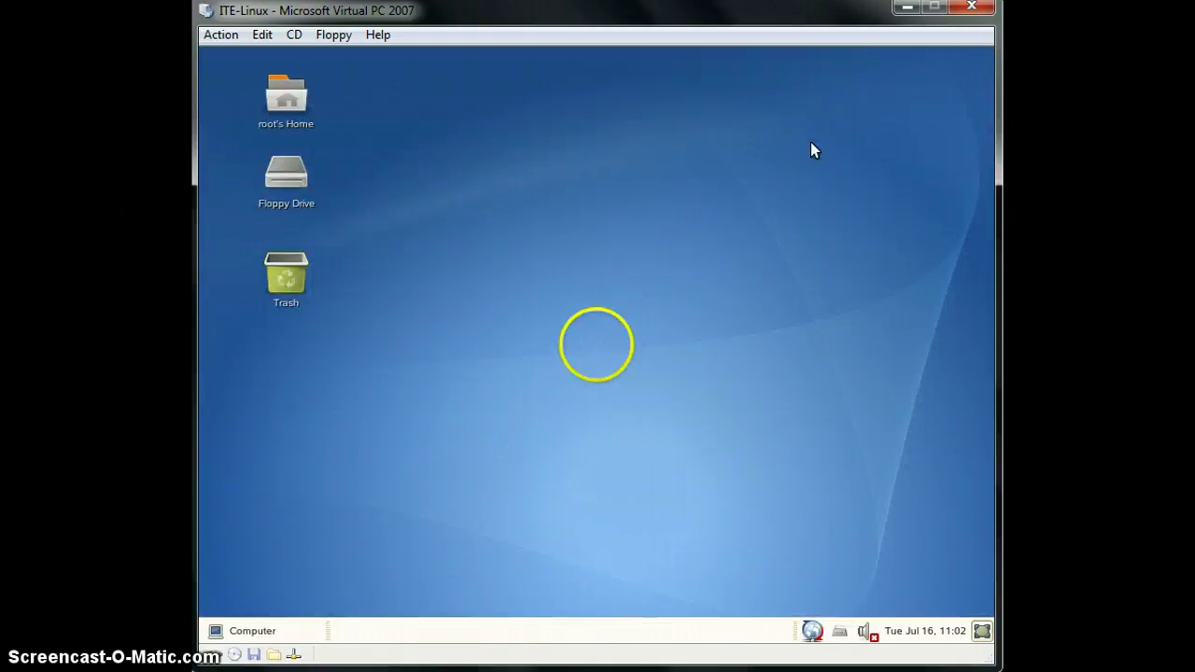
left_click(484, 626)
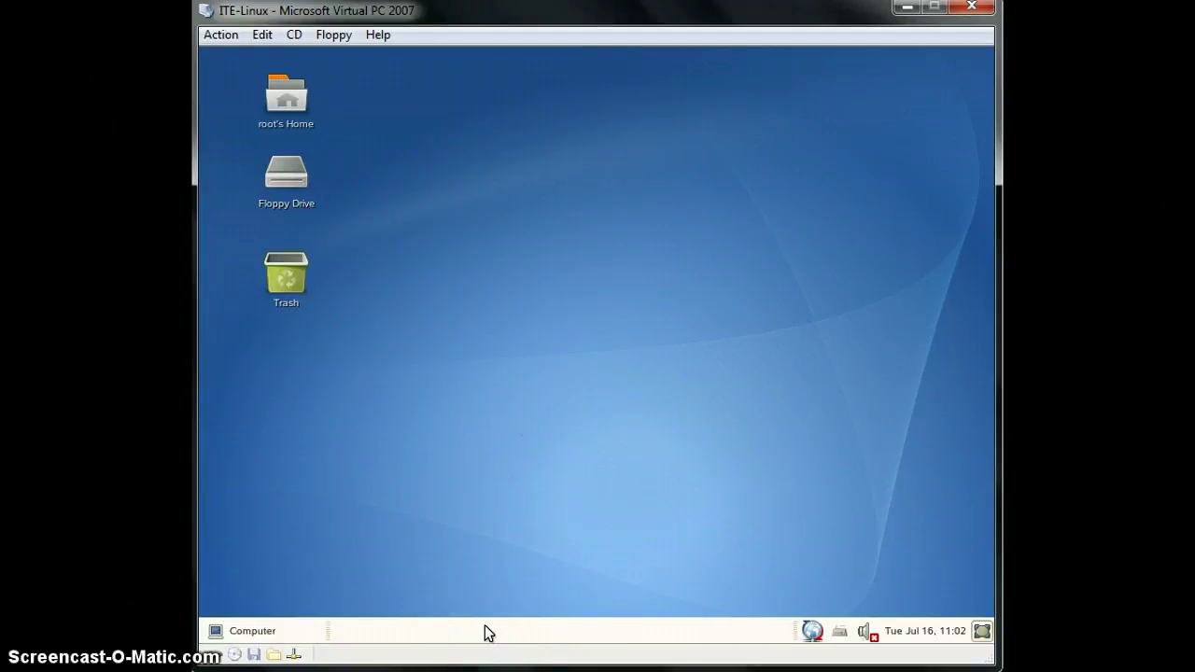